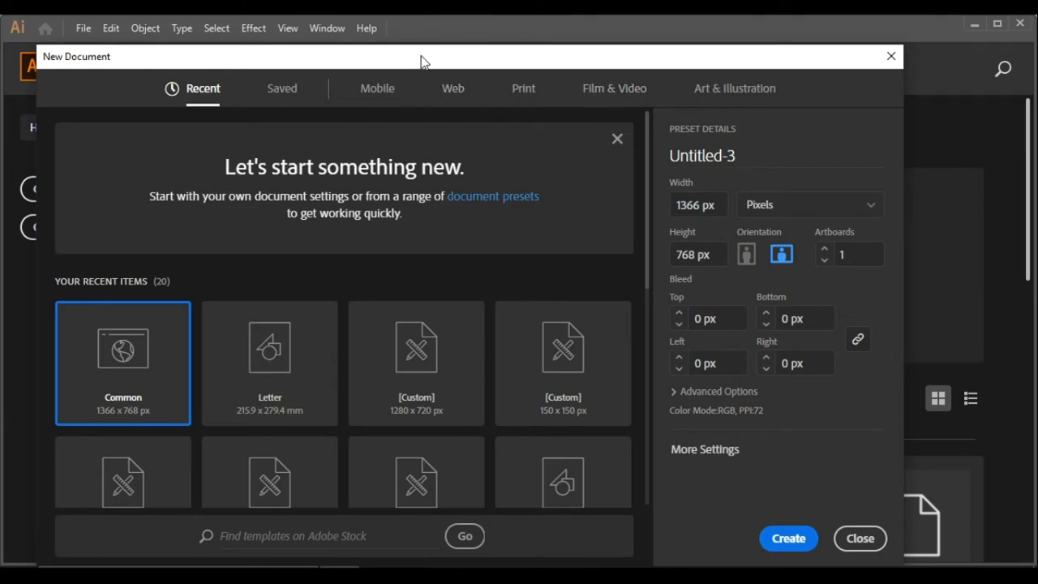
# Create a new 1366 x 768 px document from the Web Common preset
pyautogui.click(452, 88)
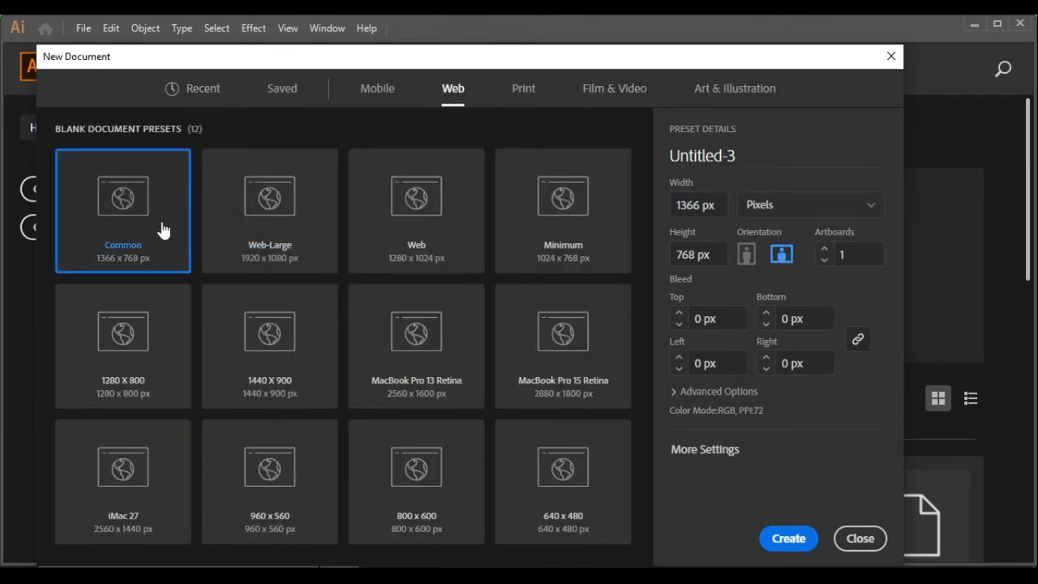
pyautogui.click(788, 540)
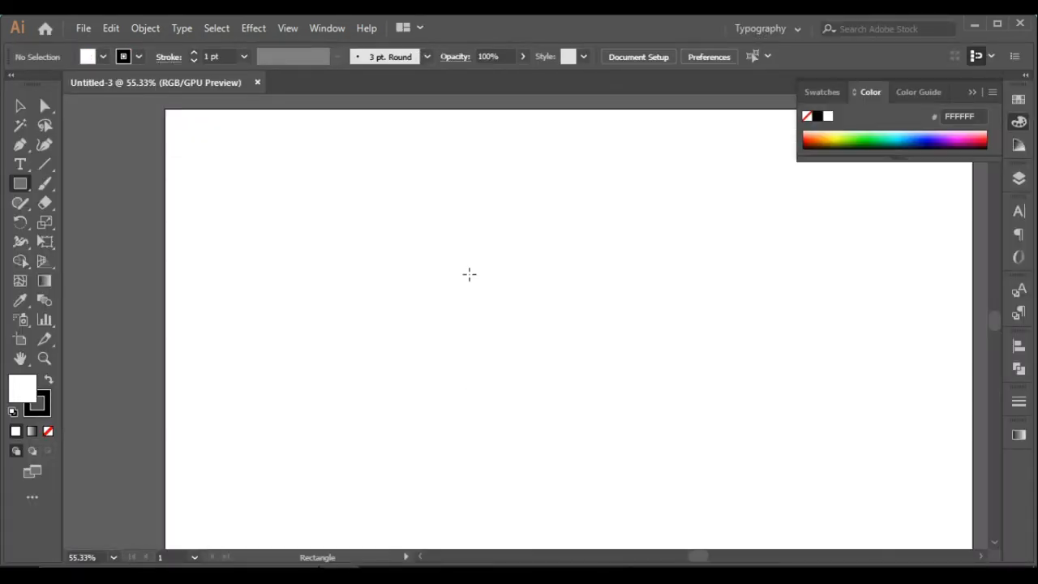
# Add a new layer above Layer 1 in the Layers panel
pyautogui.scroll(-2, 470, 280)
pyautogui.click(21, 107)
pyautogui.hscroll(1, 372, 338)
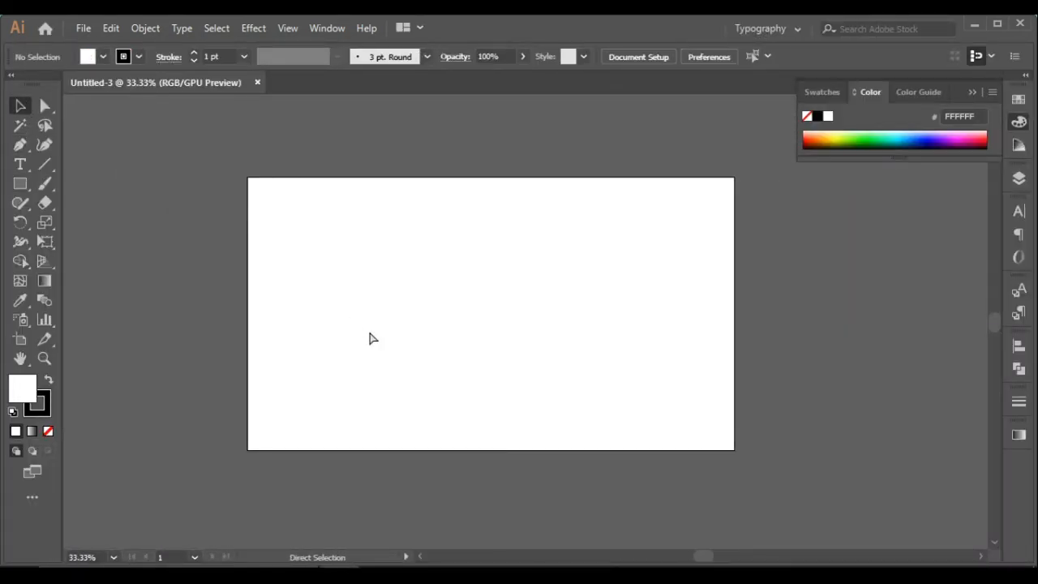
pyautogui.hscroll(1, 373, 338)
pyautogui.click(1019, 178)
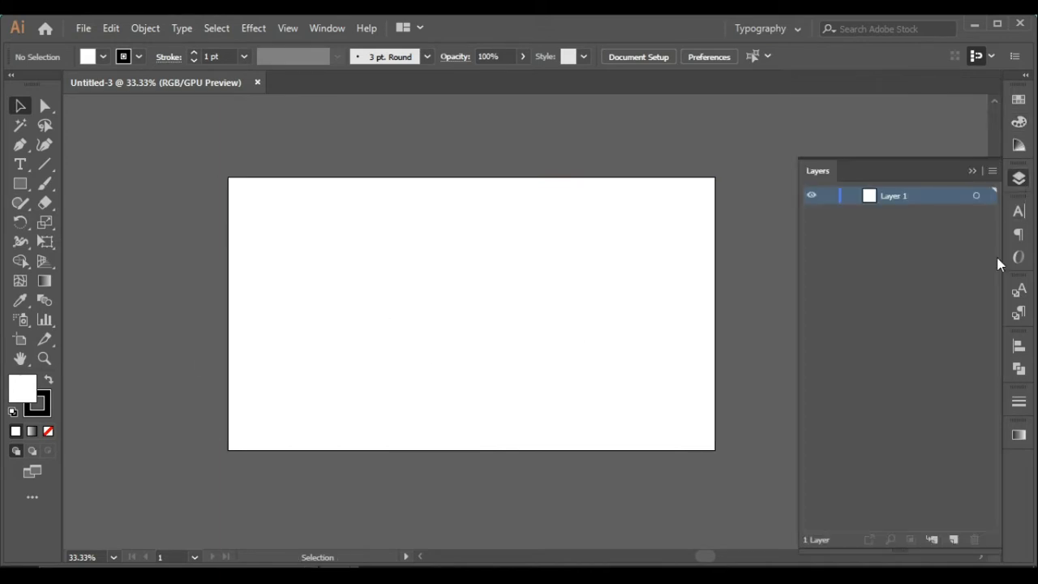
pyautogui.click(955, 540)
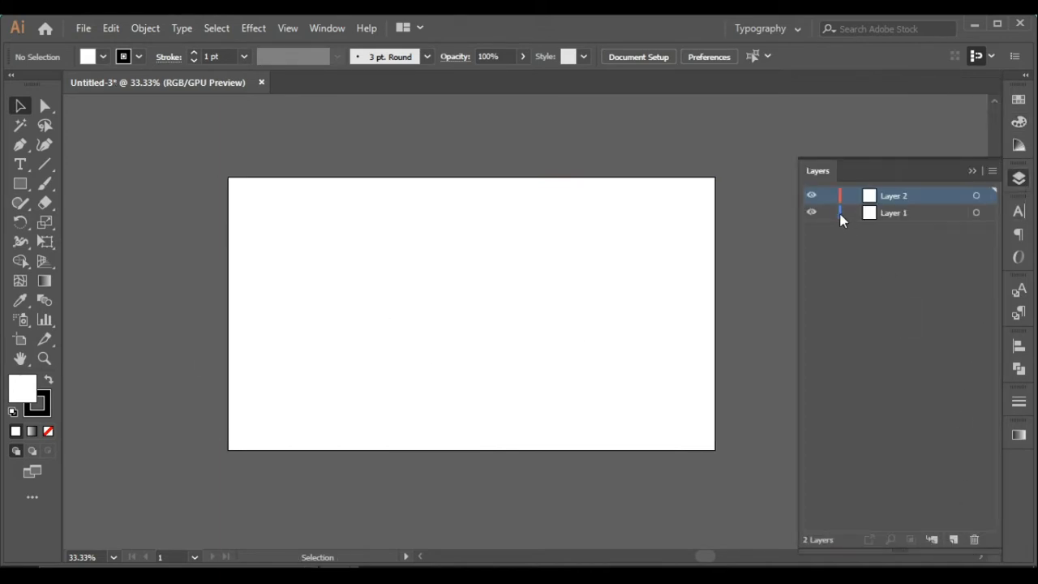
pyautogui.click(1025, 77)
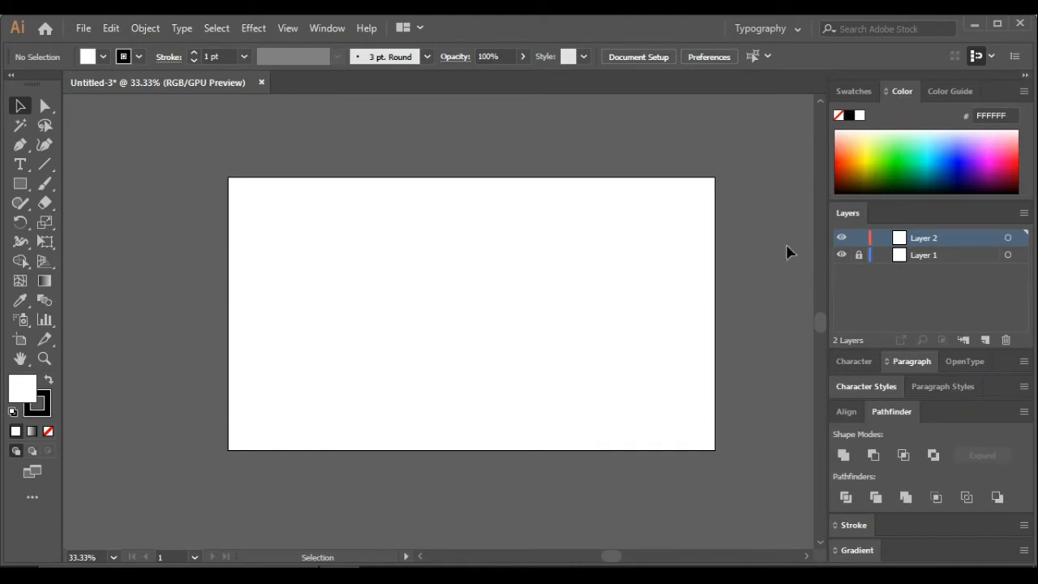
# Draw a square with the Rectangle Tool on the artboard, then switch back to the Selection tool
pyautogui.scroll(1, 475, 340)
pyautogui.hscroll(2, 473, 341)
pyautogui.scroll(-1, 472, 340)
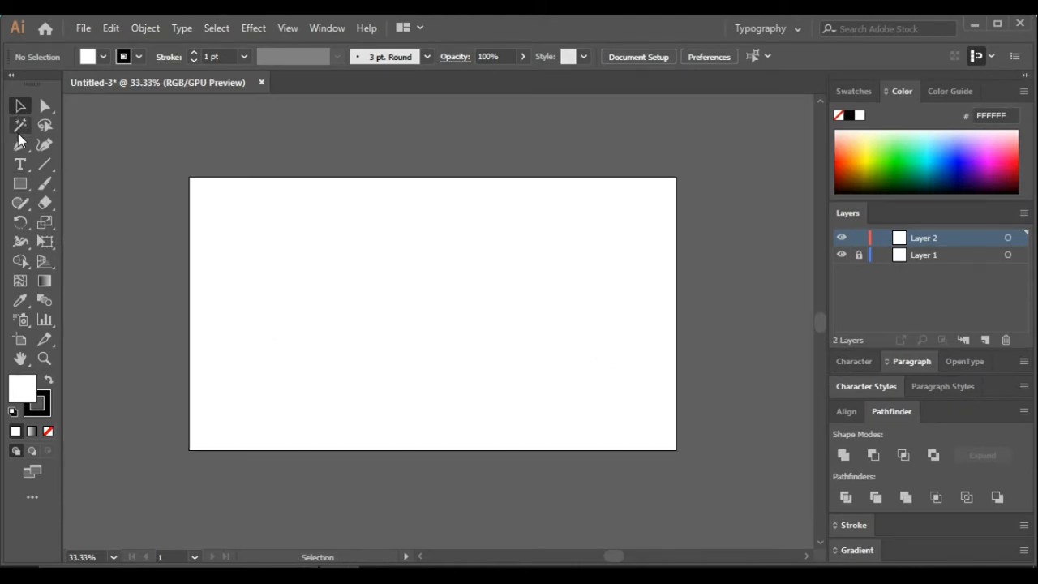
pyautogui.click(21, 184)
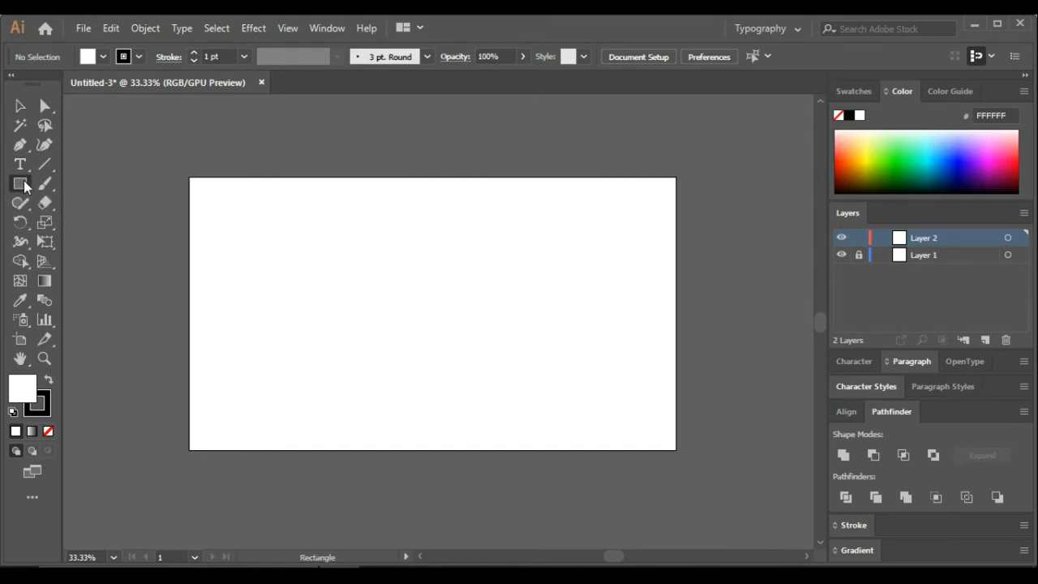
pyautogui.rightClick(22, 188)
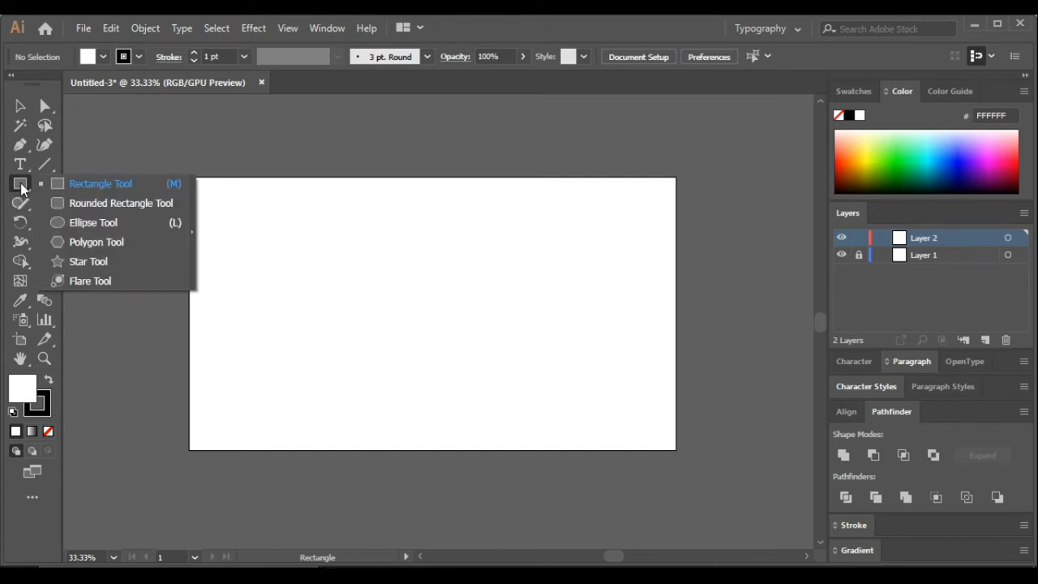
pyautogui.click(87, 184)
pyautogui.hotkey('ctrl', '+')
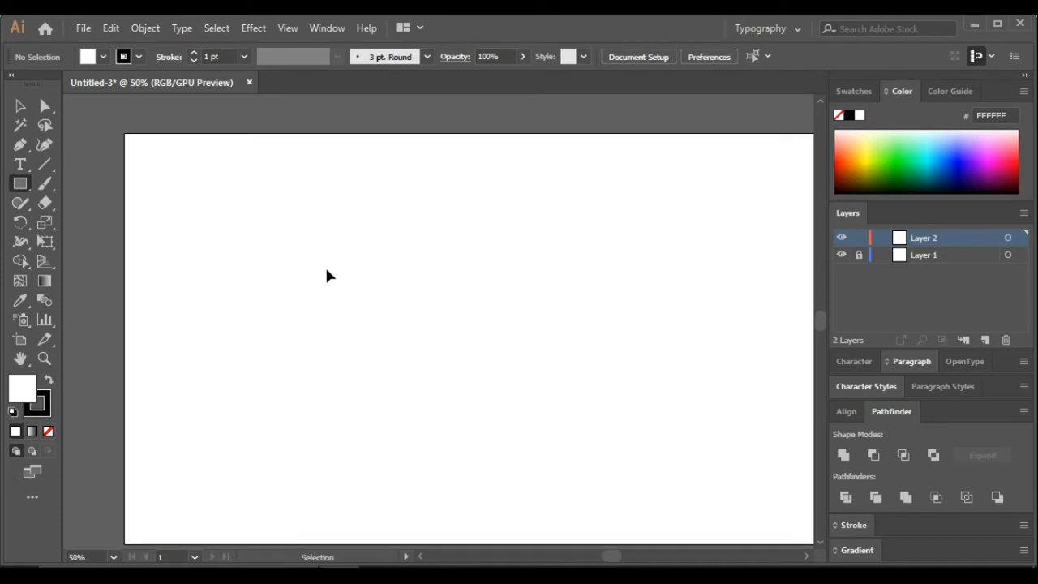
pyautogui.hotkey('ctrl', '-')
pyautogui.hotkey('ctrl', '+')
pyautogui.hotkey('ctrl', '-')
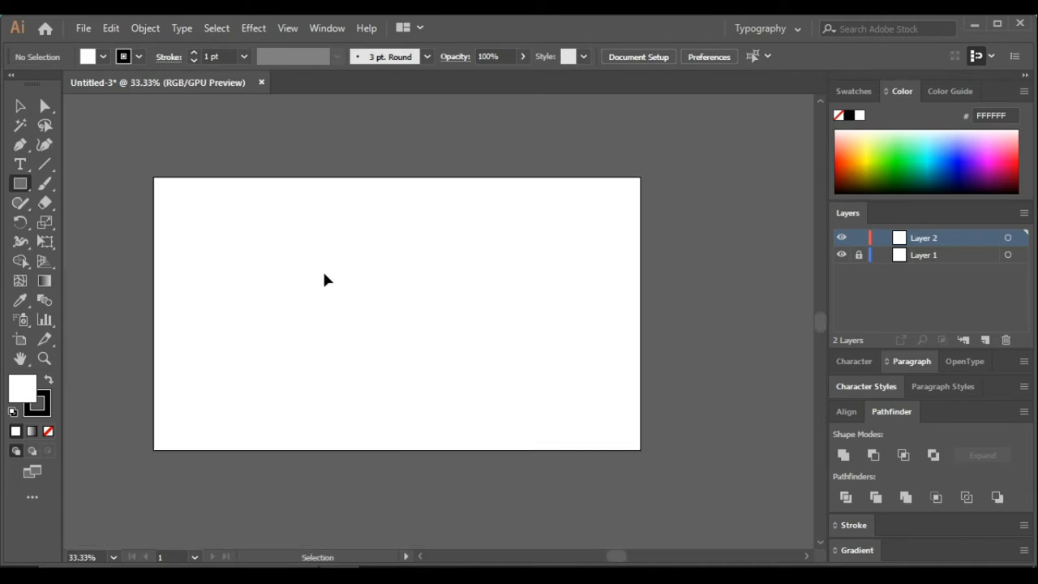
pyautogui.moveTo(308, 254); pyautogui.dragTo(444, 391)
pyautogui.press('v')
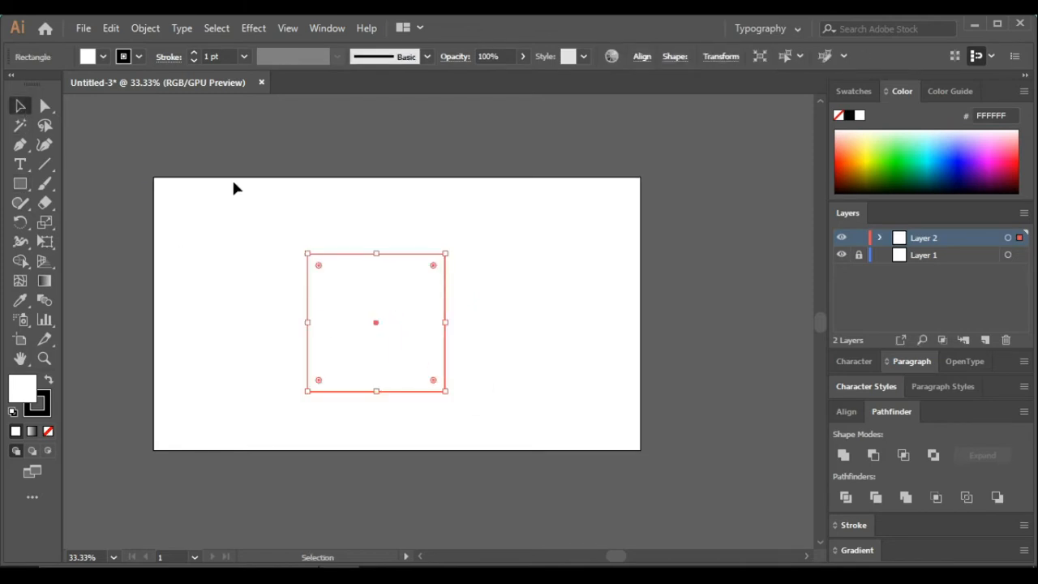
# Set the square's stroke weight to 10 pt
pyautogui.moveTo(244, 186); pyautogui.dragTo(371, 356)
pyautogui.click(243, 58)
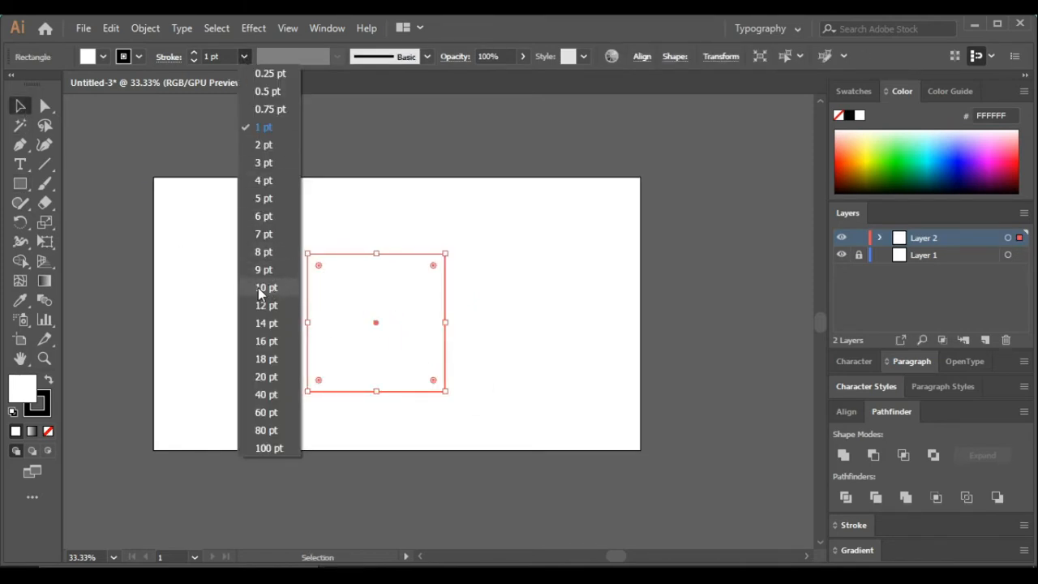
pyautogui.click(259, 290)
pyautogui.click(266, 290)
pyautogui.scroll(1, 313, 308)
pyautogui.click(312, 312)
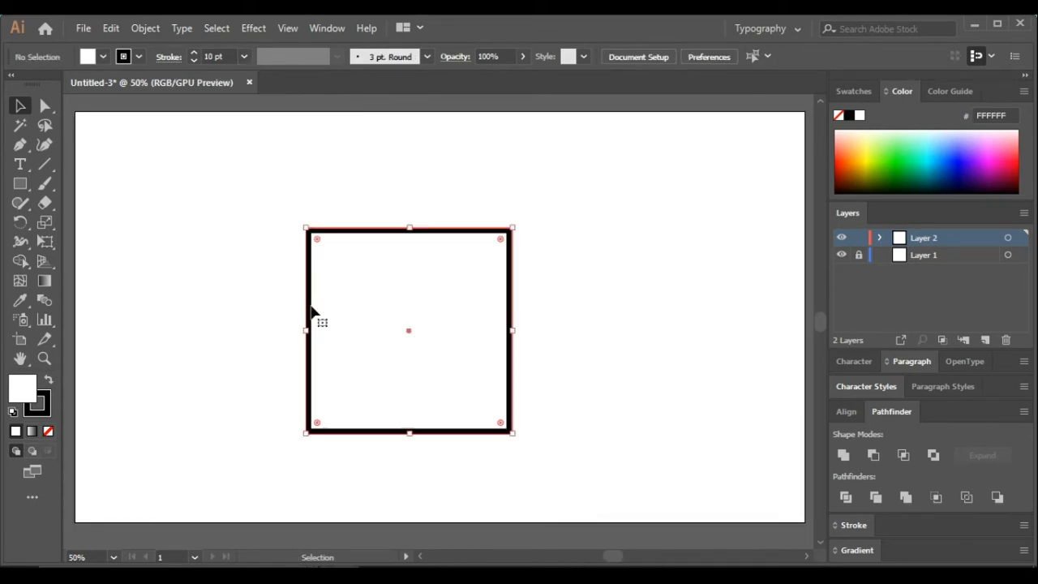
# Align the square to the horizontal and vertical center of the artboard
pyautogui.scroll(-1, 311, 309)
pyautogui.click(642, 57)
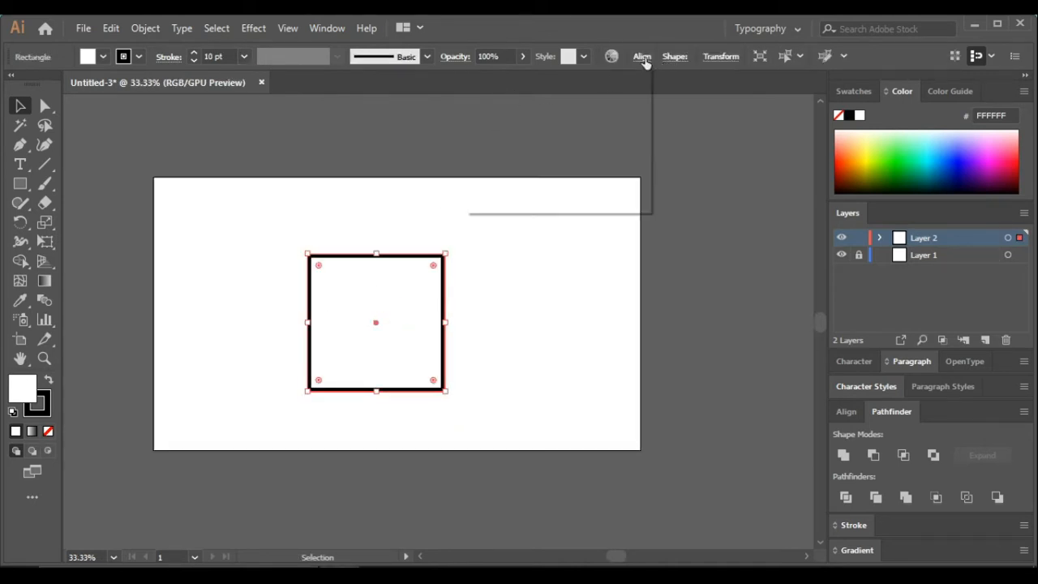
pyautogui.click(508, 103)
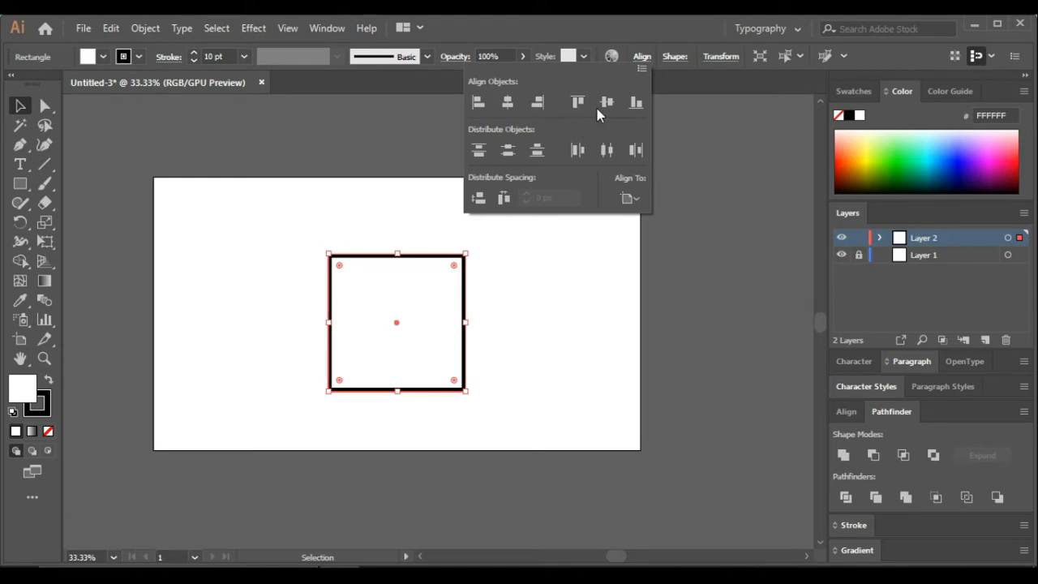
pyautogui.click(607, 103)
pyautogui.click(609, 358)
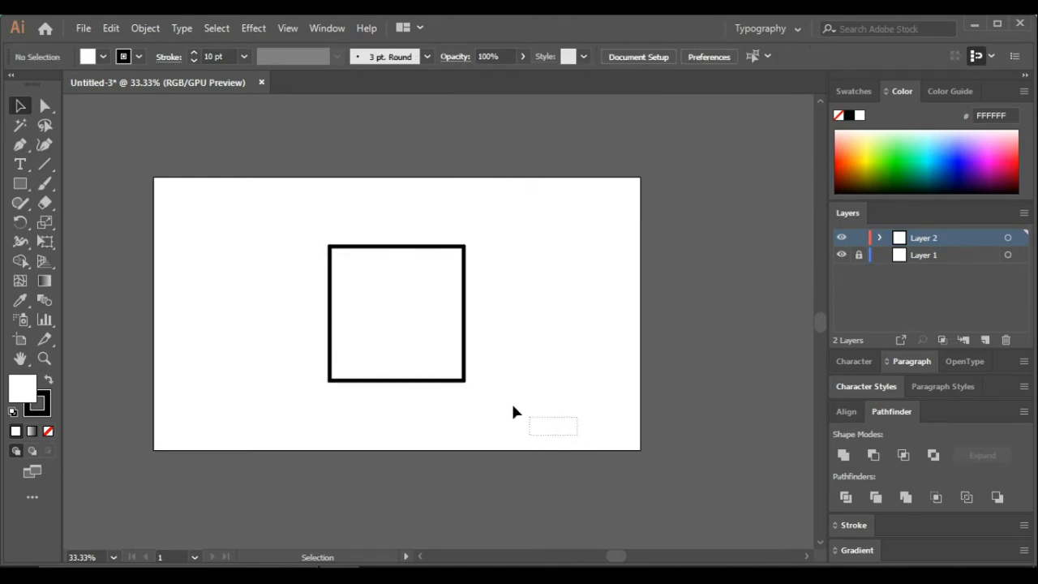
# Rotate the square 45 degrees into a diamond
pyautogui.moveTo(512, 412); pyautogui.dragTo(313, 218)
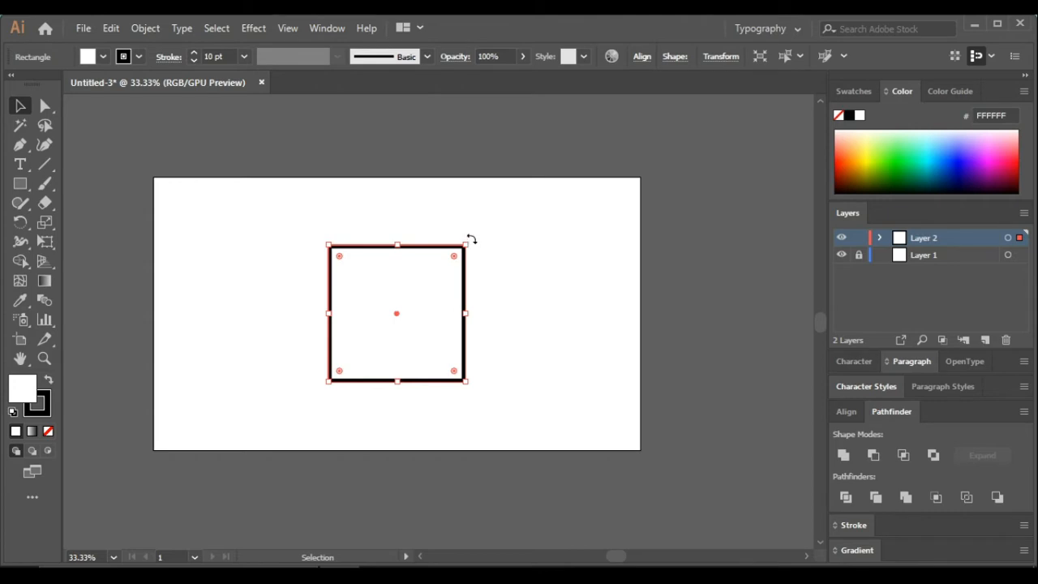
pyautogui.moveTo(470, 236); pyautogui.dragTo(481, 286)
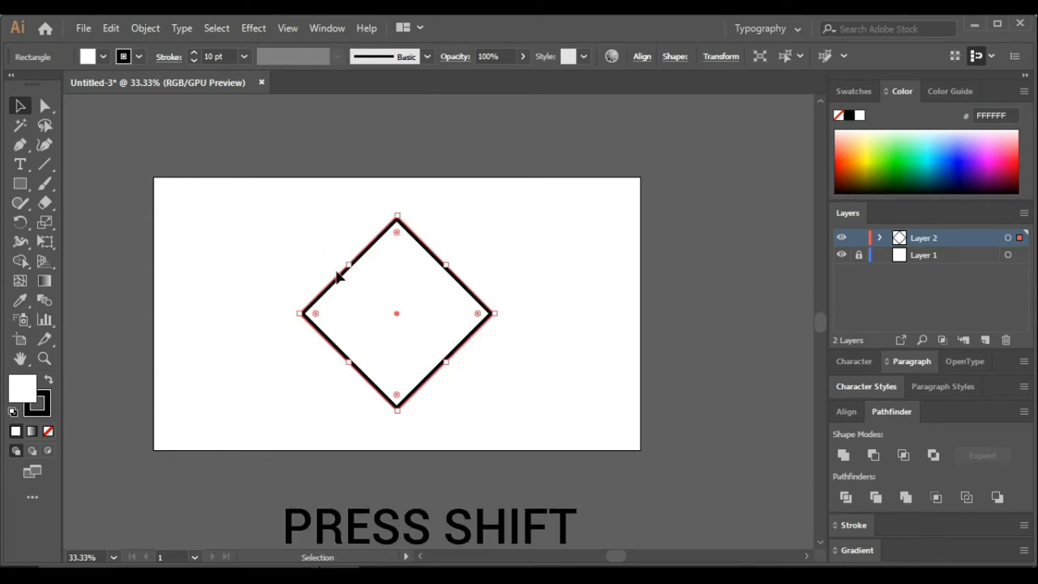
pyautogui.click(548, 247)
pyautogui.scroll(1, 371, 366)
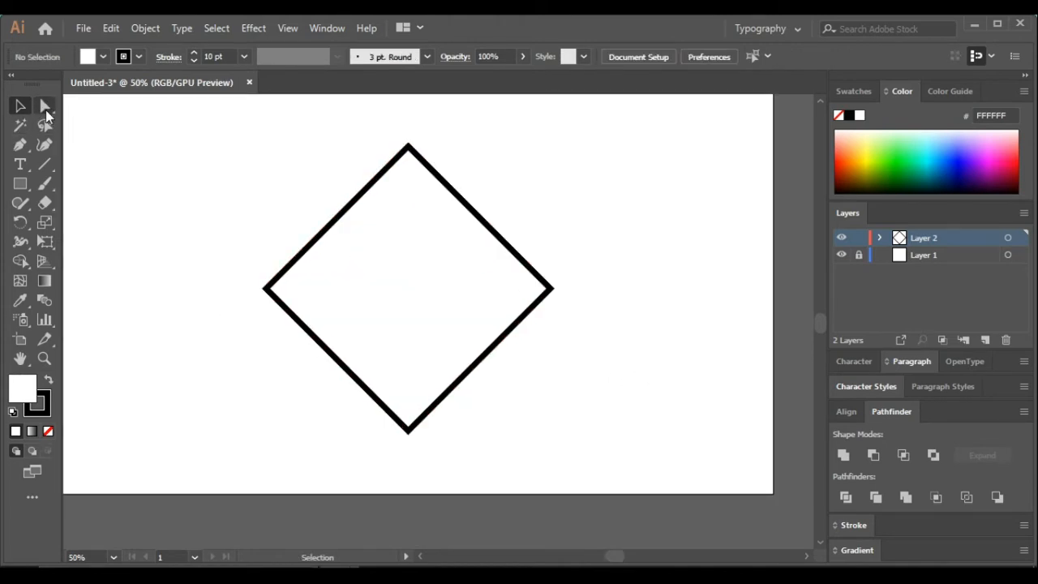
# Fully round the diamond's left, bottom and right corners with the Direct Selection tool to form a teardrop
pyautogui.click(44, 109)
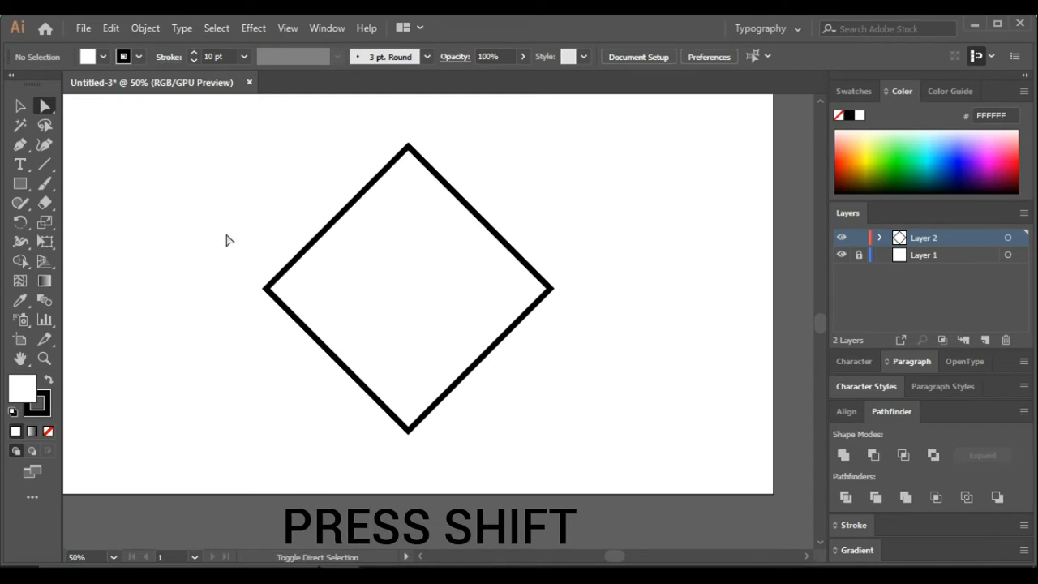
pyautogui.moveTo(279, 295); pyautogui.dragTo(327, 341)
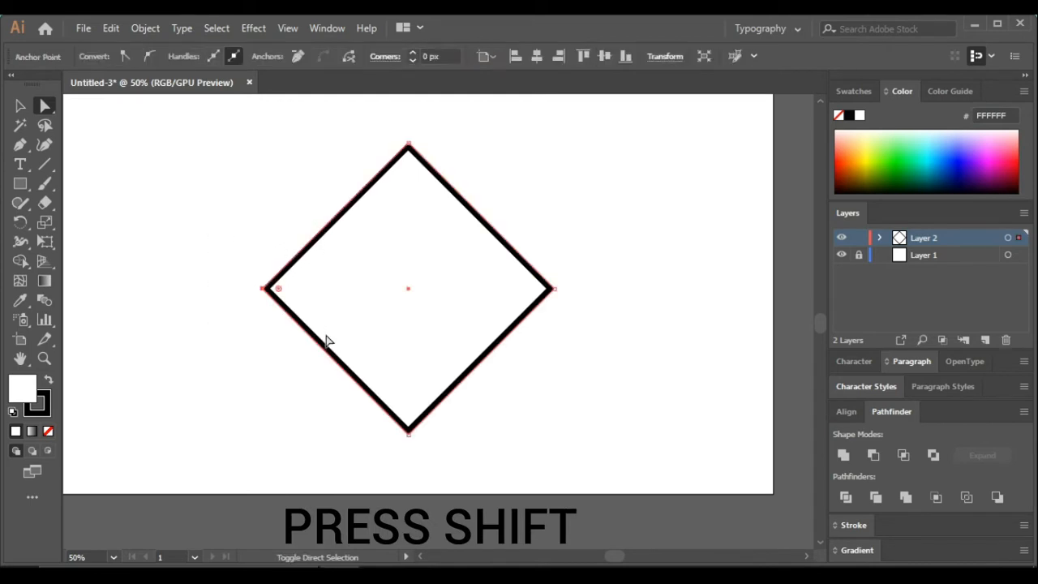
pyautogui.moveTo(459, 459); pyautogui.dragTo(359, 391)
pyautogui.moveTo(622, 341); pyautogui.dragTo(514, 241)
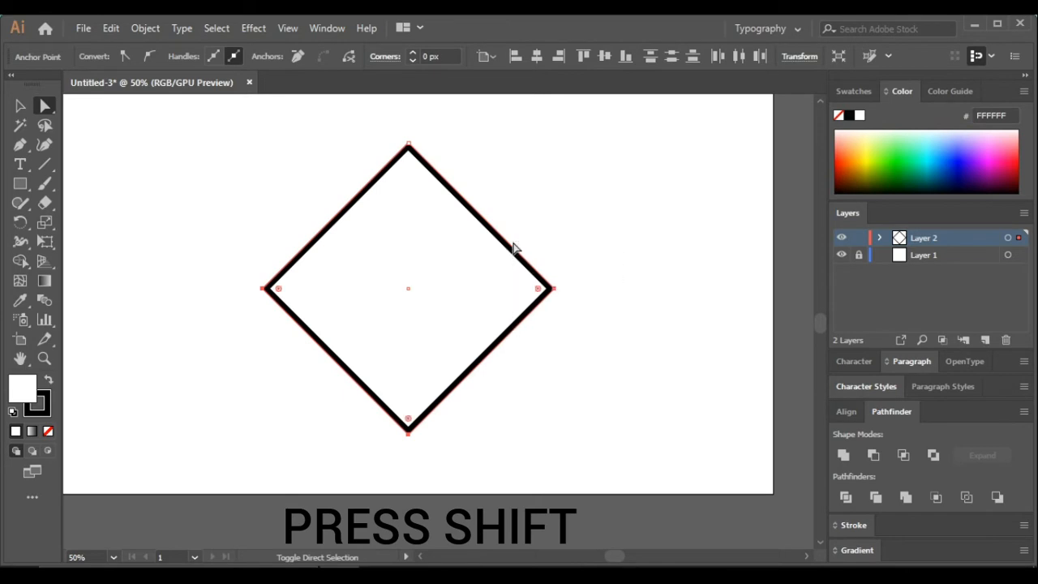
pyautogui.scroll(1, 398, 339)
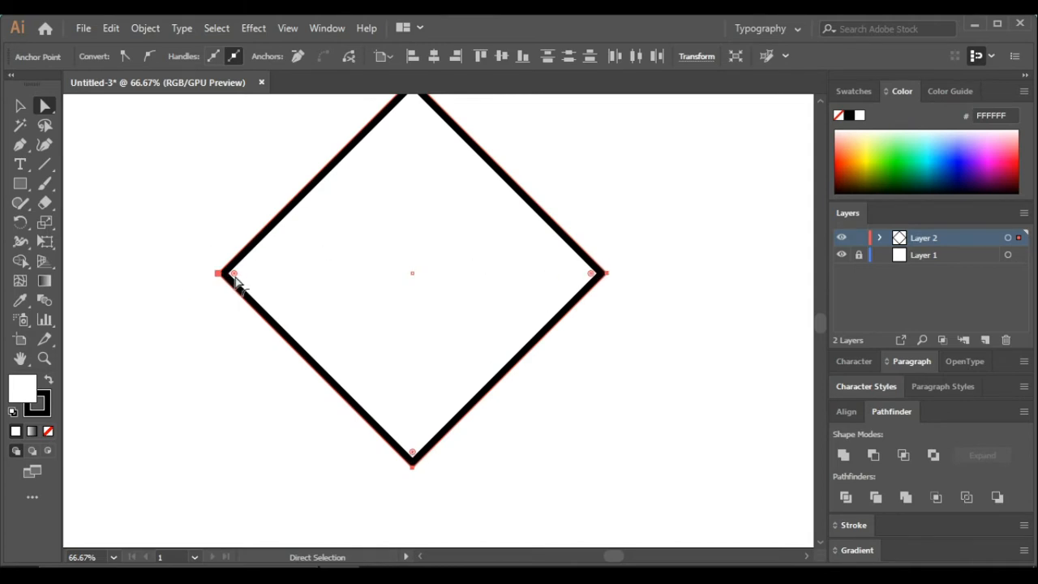
pyautogui.moveTo(235, 278); pyautogui.dragTo(415, 285)
pyautogui.click(19, 105)
pyautogui.click(166, 184)
pyautogui.hotkey('ctrl', '-')
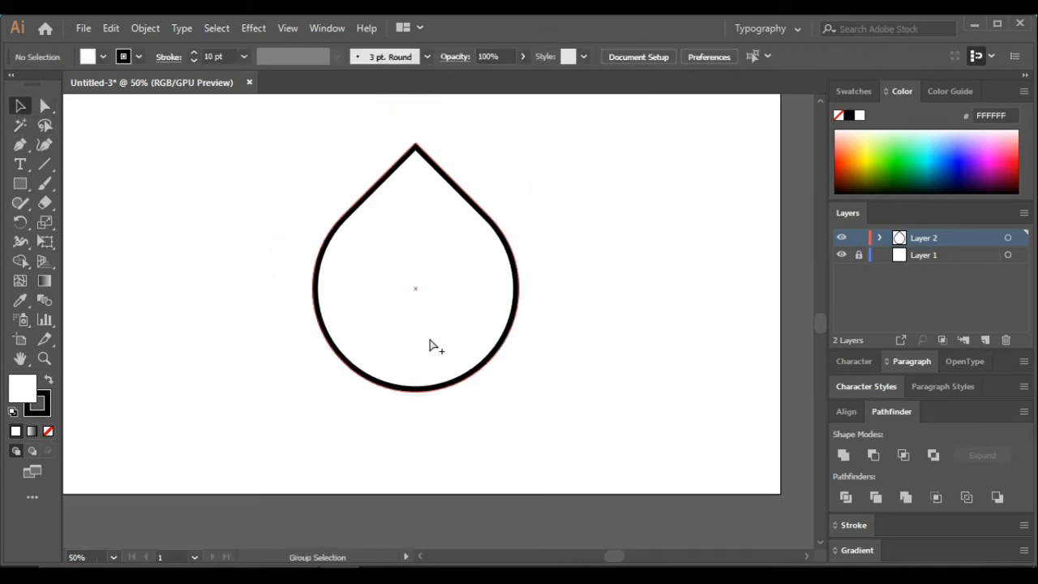
pyautogui.hotkey('ctrl', '-')
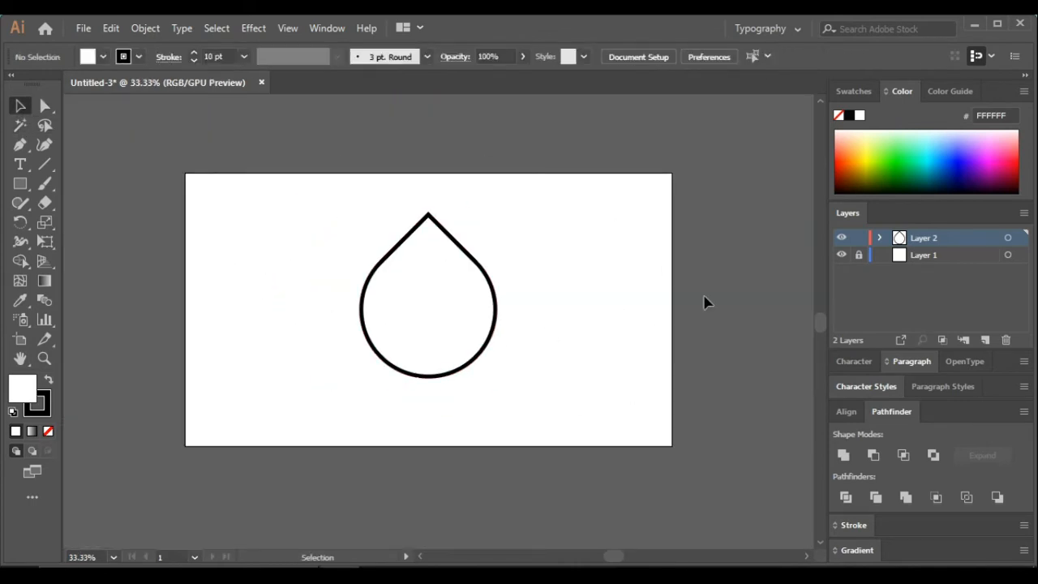
# Draw a curved highlight line with no fill using the Pen tool inside the drop's lower-left side
pyautogui.scroll(2, 449, 276)
pyautogui.scroll(-1, 390, 274)
pyautogui.scroll(-1, 473, 369)
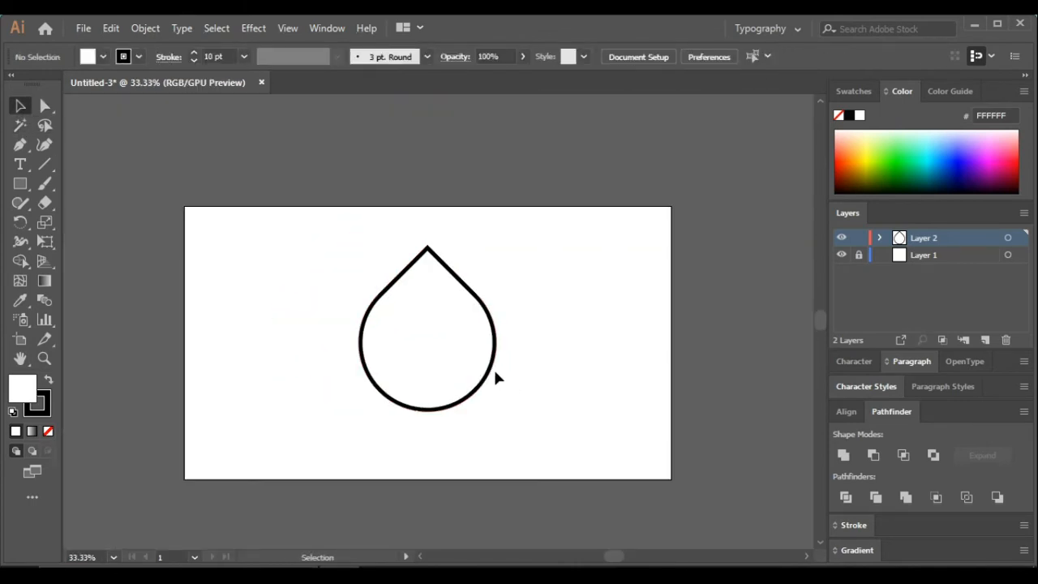
pyautogui.click(494, 371)
pyautogui.click(286, 324)
pyautogui.click(20, 148)
pyautogui.scroll(2, 382, 352)
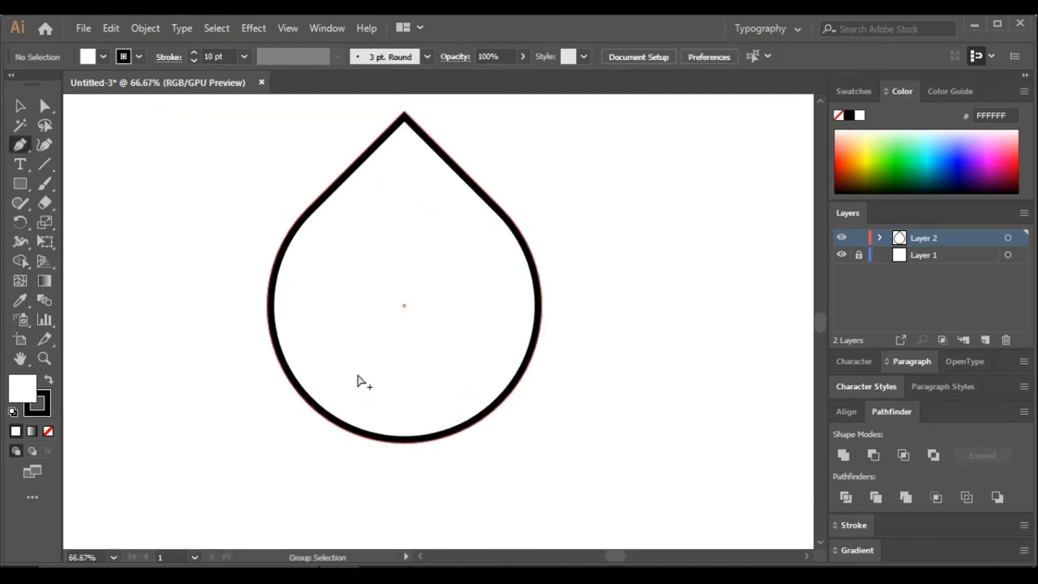
pyautogui.press('/')
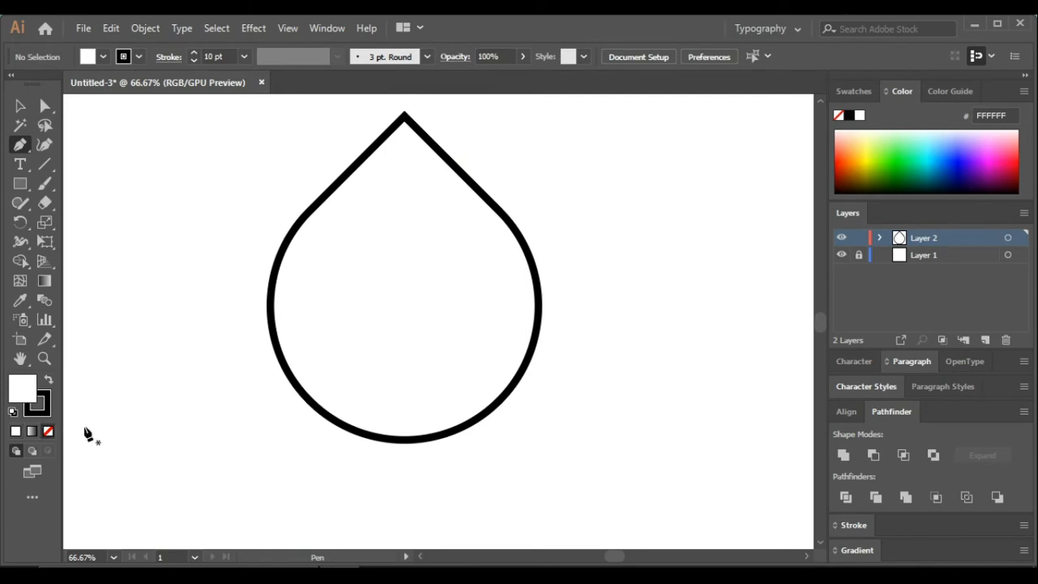
pyautogui.scroll(1, 313, 367)
pyautogui.click(280, 252)
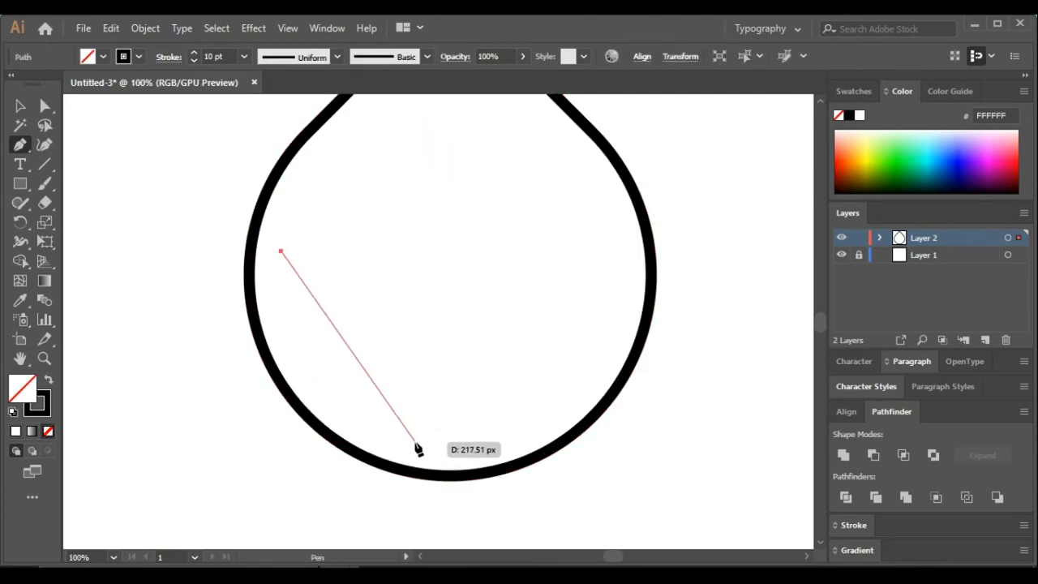
pyautogui.moveTo(418, 444)
pyautogui.mouseDown()
pyautogui.moveTo(430, 459)
pyautogui.moveTo(573, 492)
pyautogui.moveTo(568, 485)
pyautogui.mouseUp()
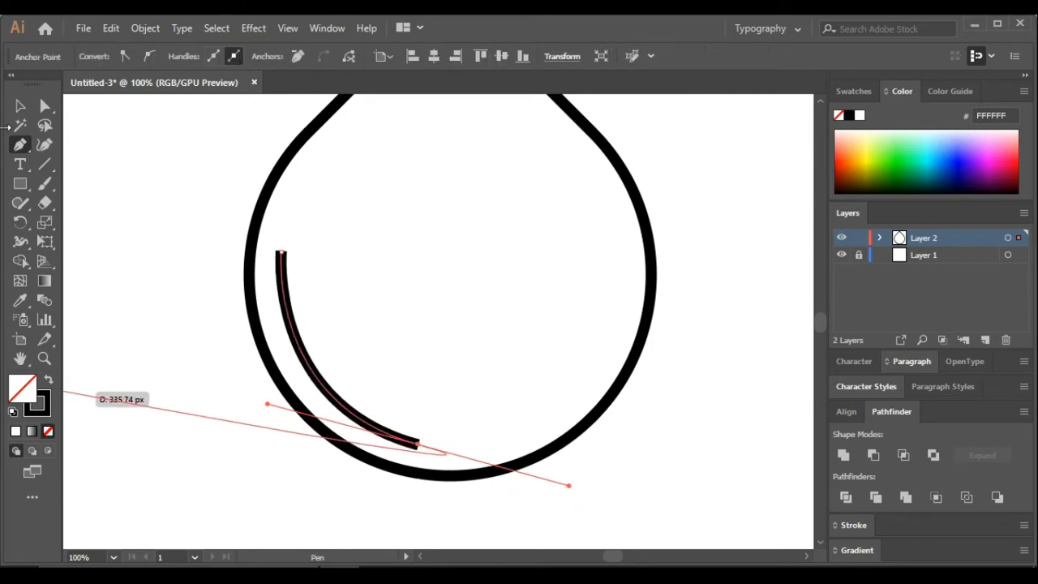
# Set the highlight curve's stroke weight to 5 pt with round caps
pyautogui.click(20, 107)
pyautogui.click(175, 223)
pyautogui.click(301, 347)
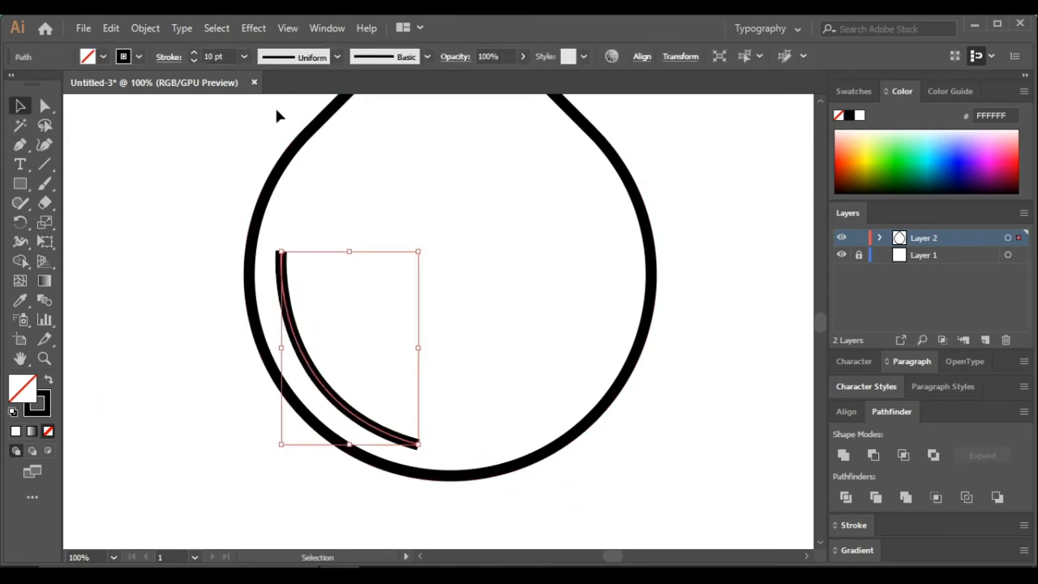
pyautogui.click(243, 57)
pyautogui.click(262, 199)
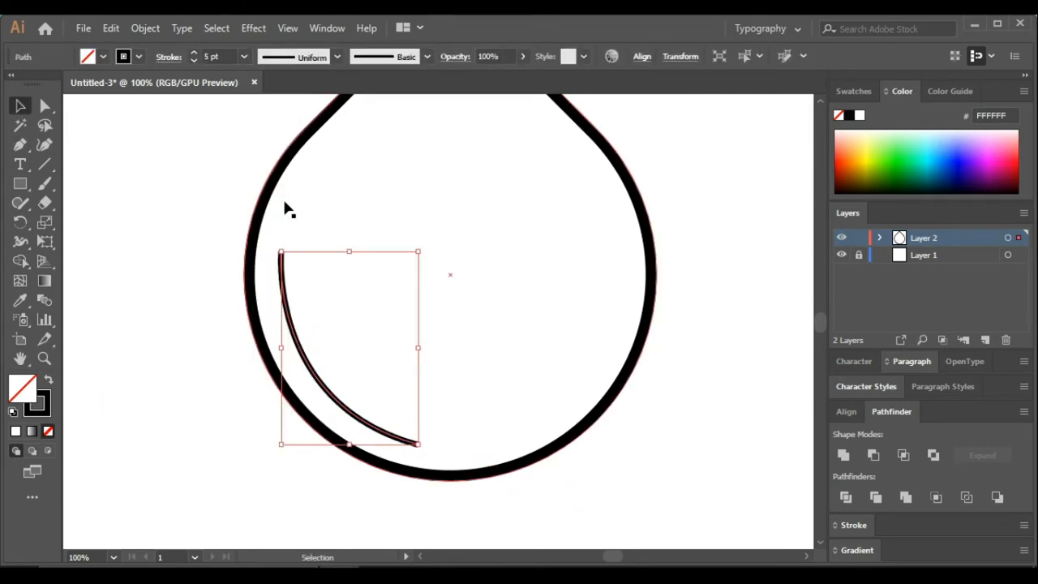
pyautogui.click(169, 58)
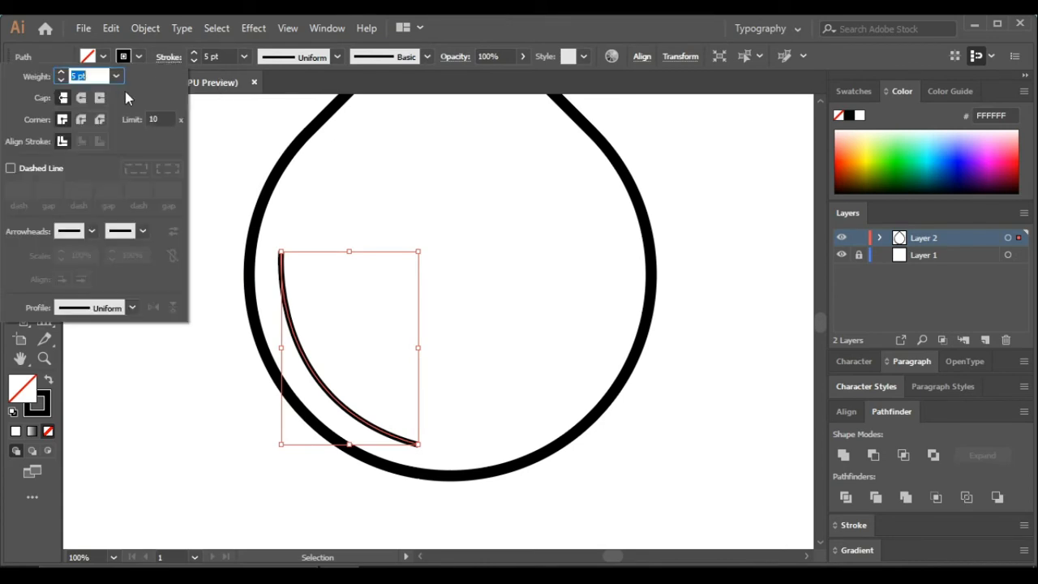
pyautogui.click(82, 99)
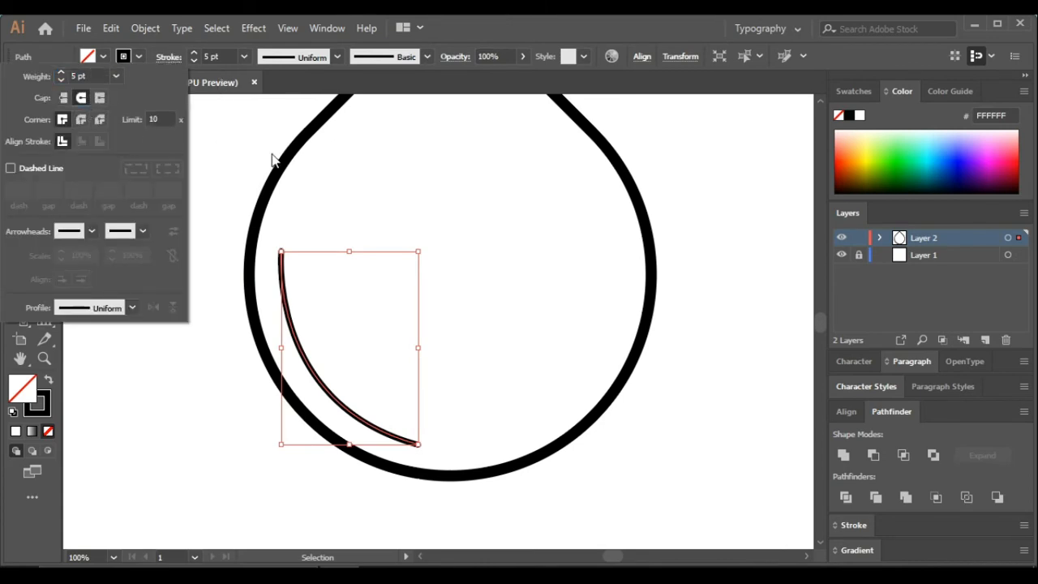
# Select both the teardrop outline and the highlight curve and group them together
pyautogui.click(322, 62)
pyautogui.click(312, 106)
pyautogui.click(393, 172)
pyautogui.scroll(-2, 399, 180)
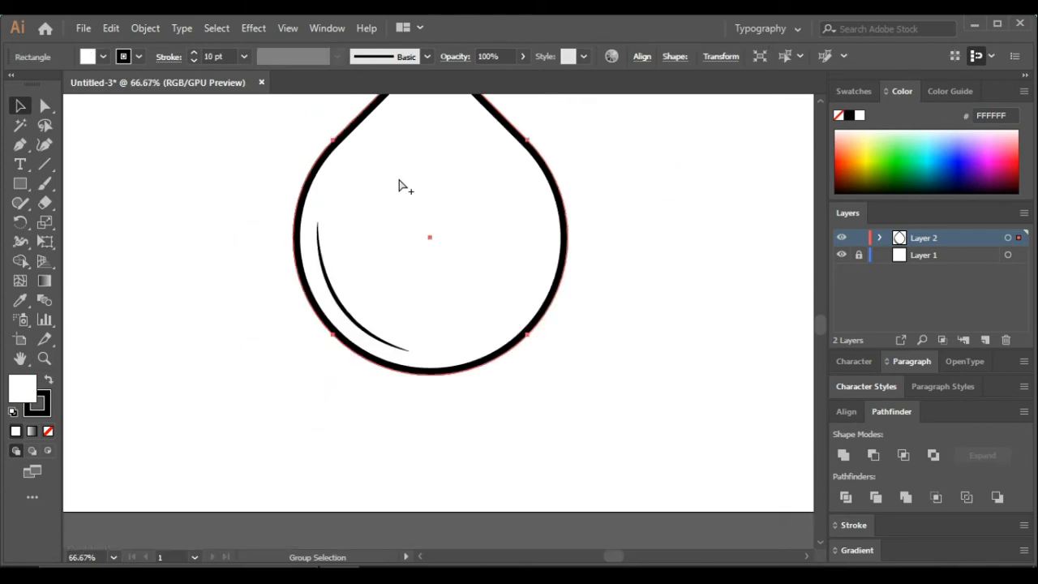
pyautogui.scroll(-1, 556, 278)
pyautogui.click(556, 281)
pyautogui.scroll(3, 556, 281)
pyautogui.hscroll(3, 623, 259)
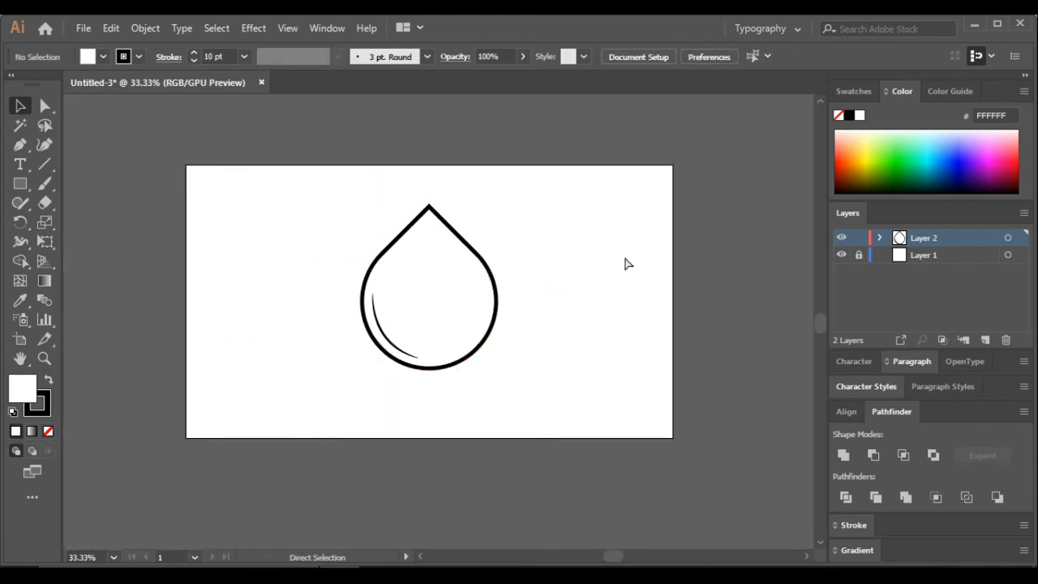
pyautogui.scroll(1, 528, 300)
pyautogui.moveTo(545, 416); pyautogui.dragTo(275, 227)
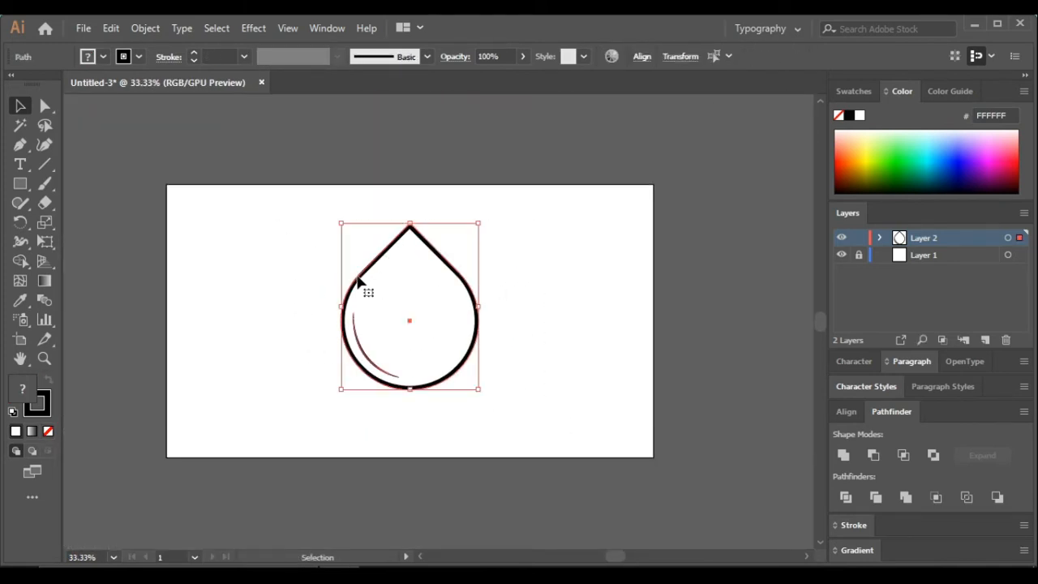
pyautogui.click(145, 27)
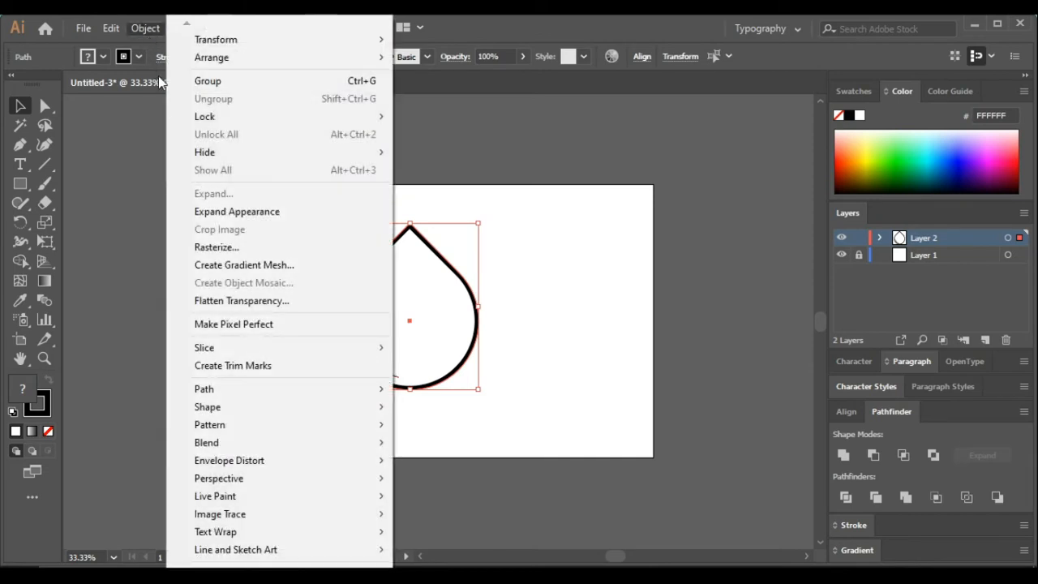
pyautogui.click(277, 81)
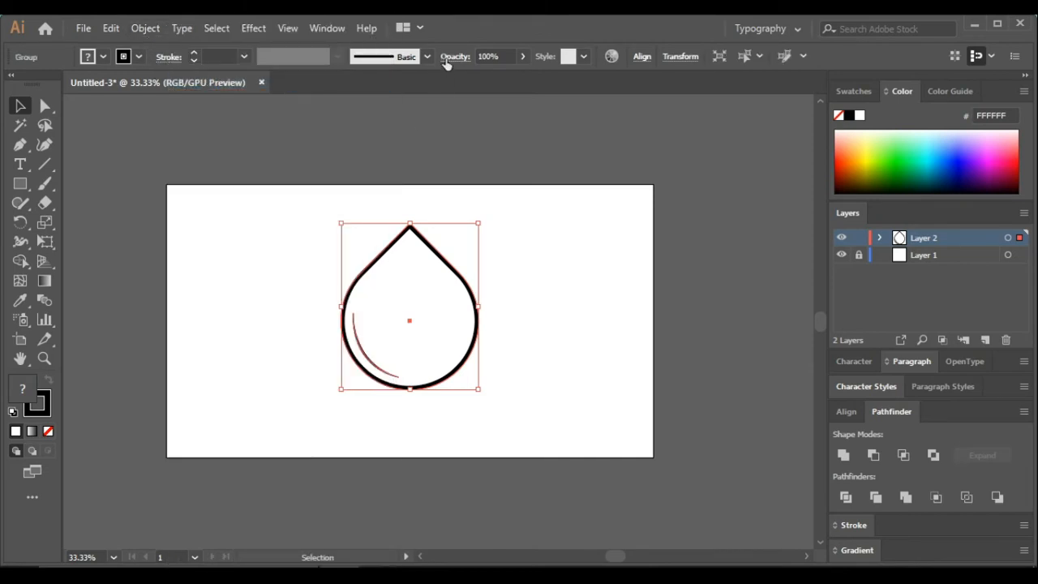
# Center the drop group vertically on the artboard
pyautogui.click(641, 57)
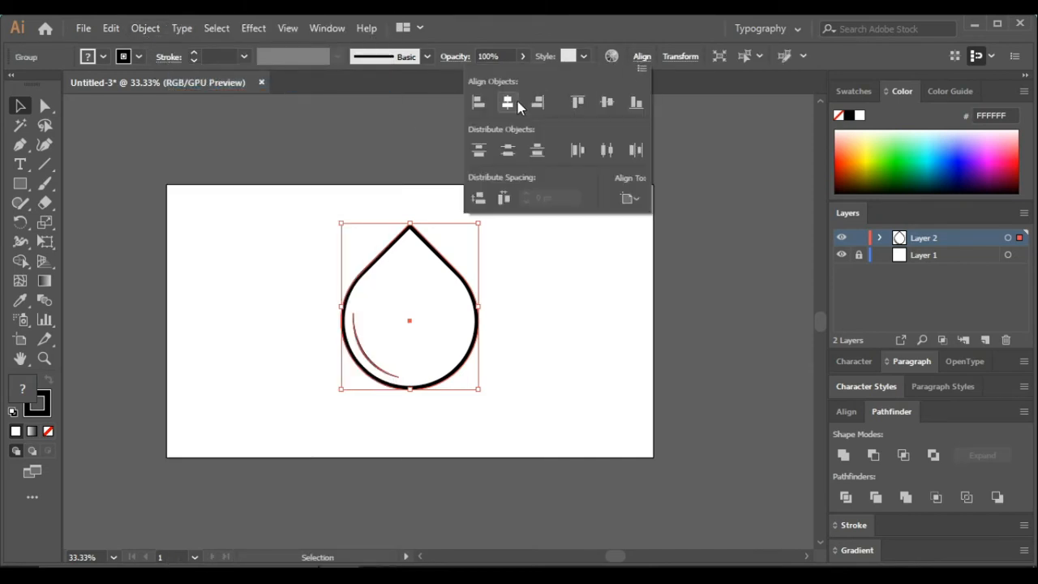
pyautogui.click(605, 106)
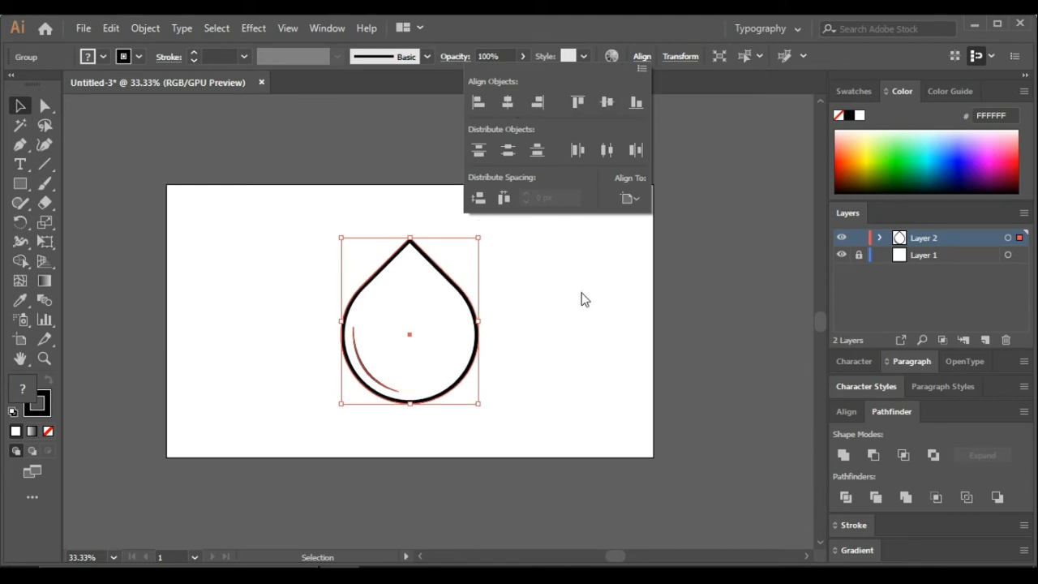
pyautogui.click(580, 311)
pyautogui.click(574, 311)
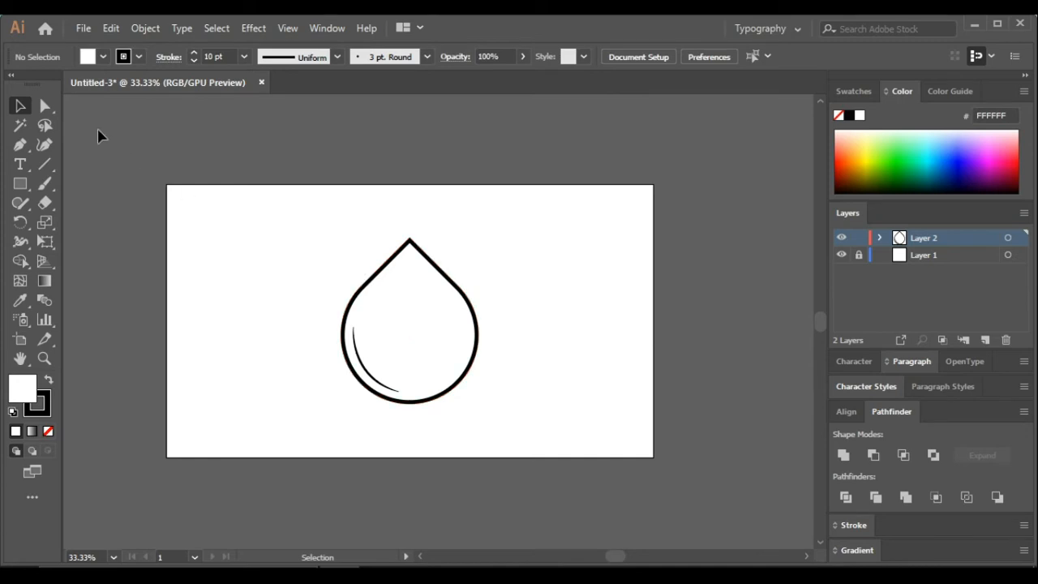
# Fill the teardrop shape with bright blue 00DBFF using the Direct Selection tool and color picker
pyautogui.click(44, 105)
pyautogui.click(389, 272)
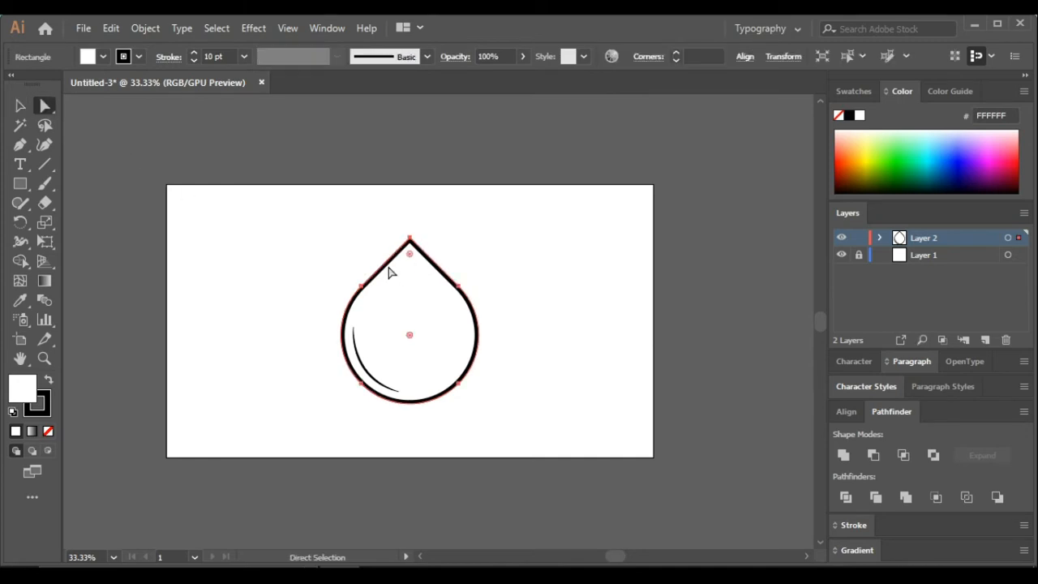
pyautogui.doubleClick(13, 390)
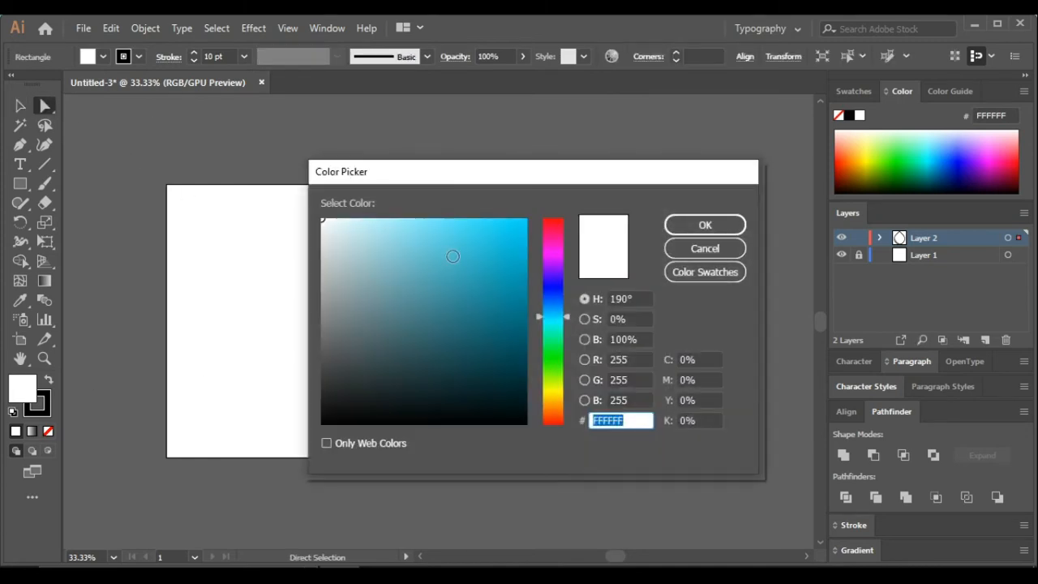
pyautogui.moveTo(485, 243); pyautogui.dragTo(536, 213)
pyautogui.click(704, 226)
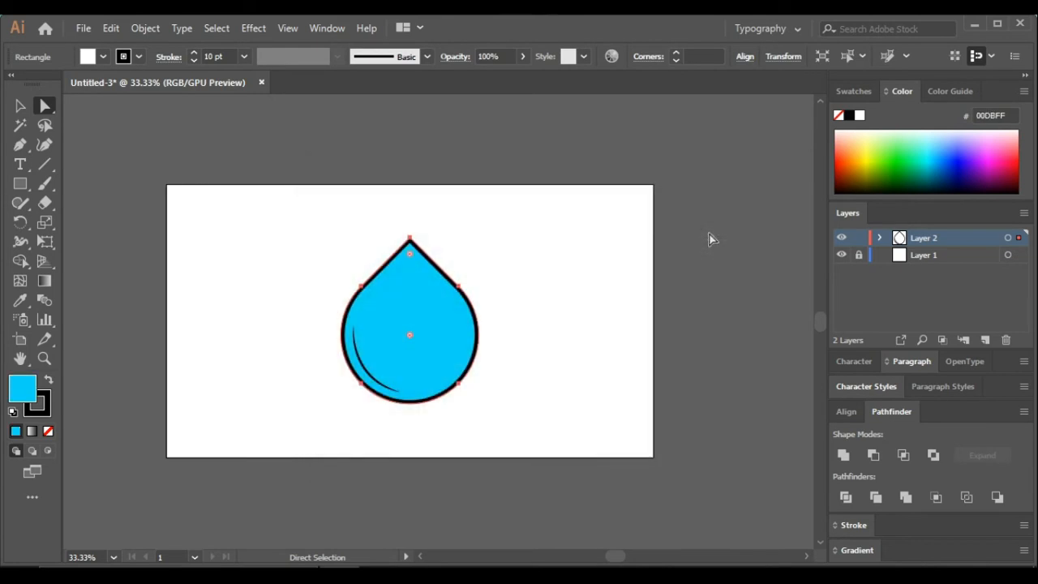
pyautogui.click(585, 283)
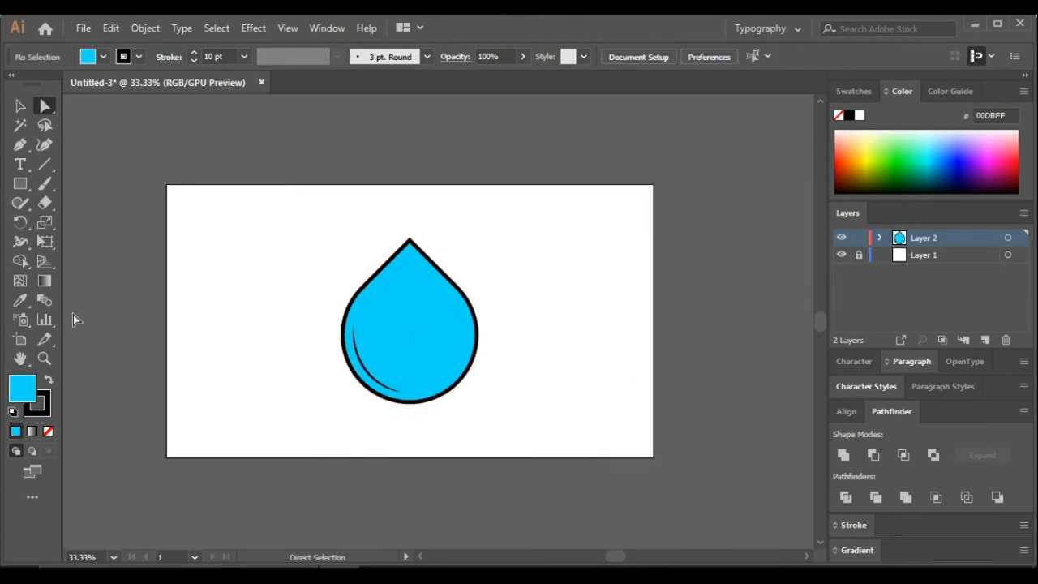
# Draw a rectangle covering the whole artboard and remove its stroke
pyautogui.click(20, 183)
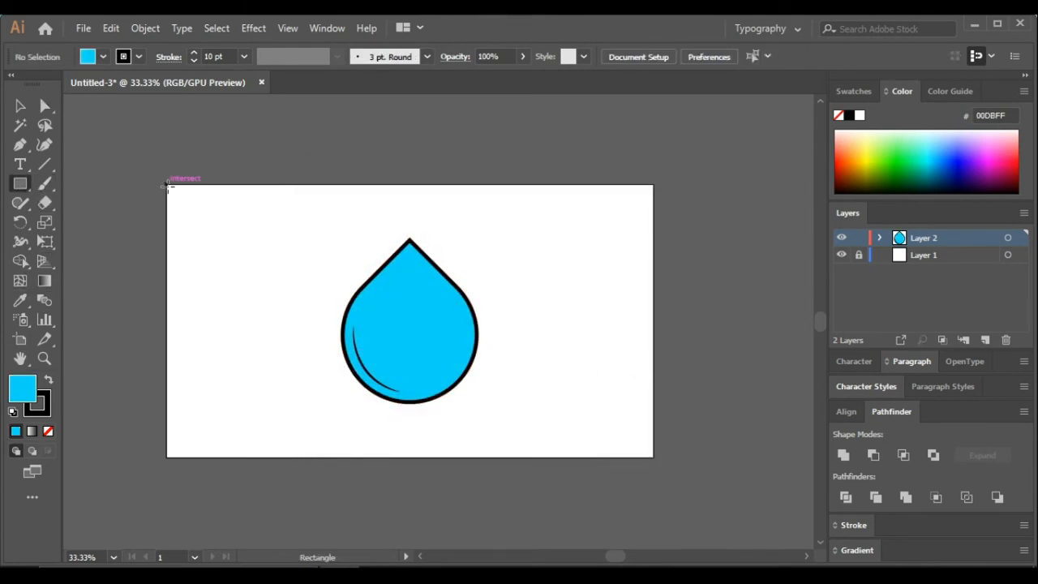
pyautogui.moveTo(167, 186); pyautogui.dragTo(654, 457)
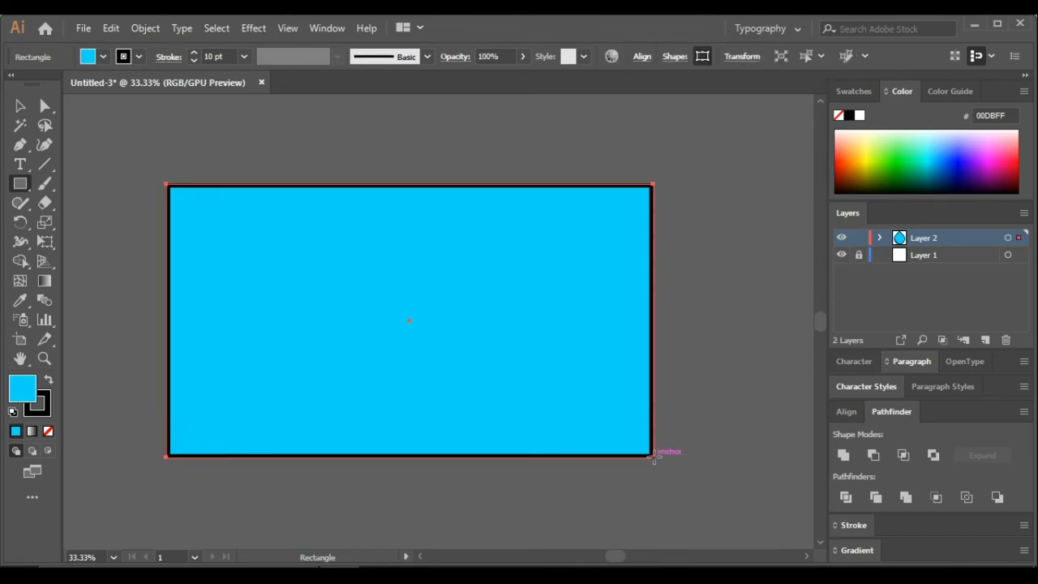
pyautogui.click(42, 408)
pyautogui.click(48, 431)
# Set the rectangle's fill color to 00C9FF
pyautogui.doubleClick(27, 389)
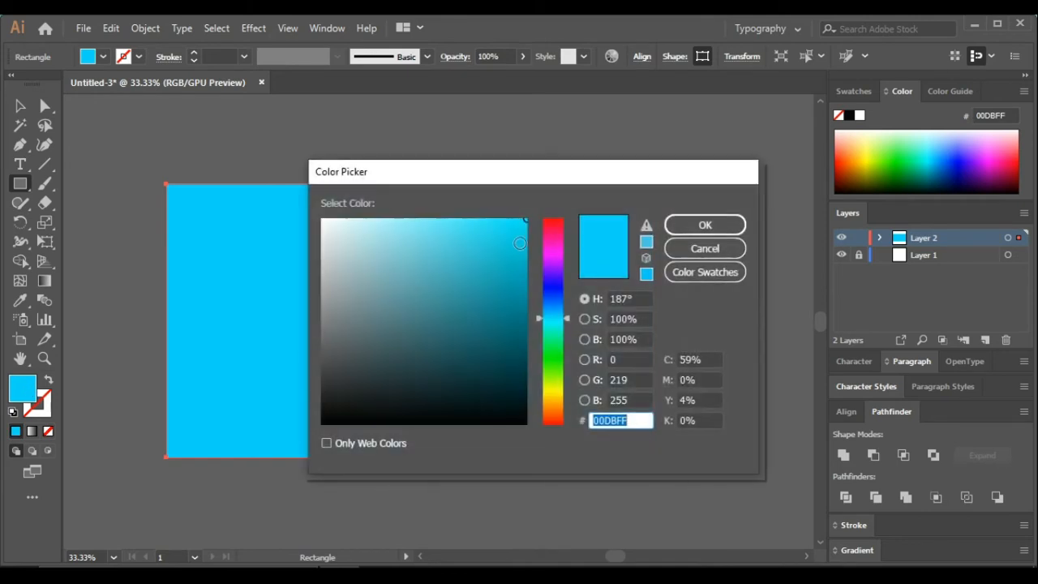
pyautogui.moveTo(519, 242)
pyautogui.mouseDown()
pyautogui.moveTo(505, 241)
pyautogui.moveTo(500, 257)
pyautogui.moveTo(470, 244)
pyautogui.moveTo(486, 255)
pyautogui.moveTo(527, 217)
pyautogui.mouseUp()
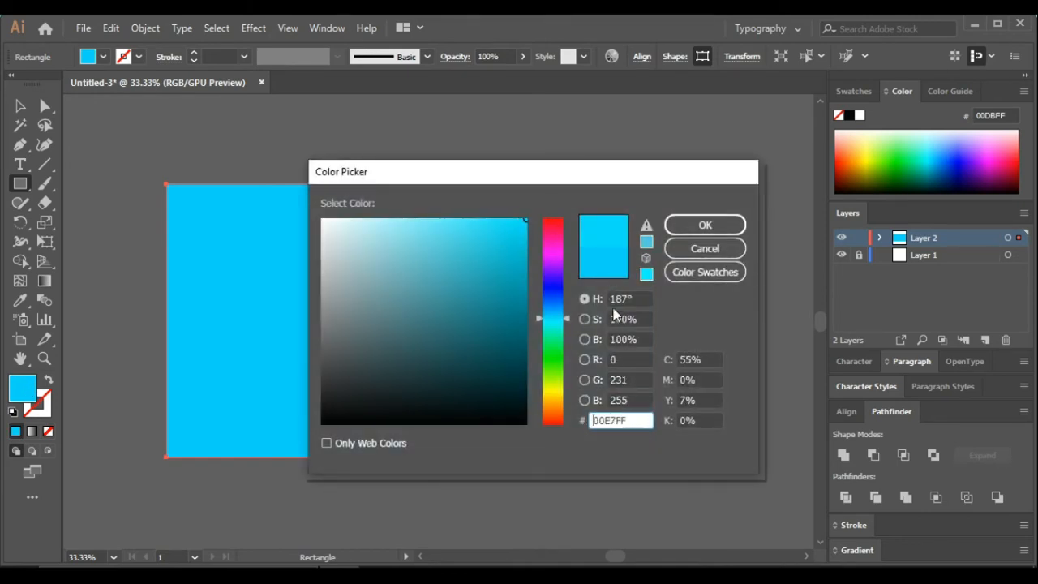
pyautogui.moveTo(568, 319); pyautogui.dragTo(573, 310)
pyautogui.click(705, 224)
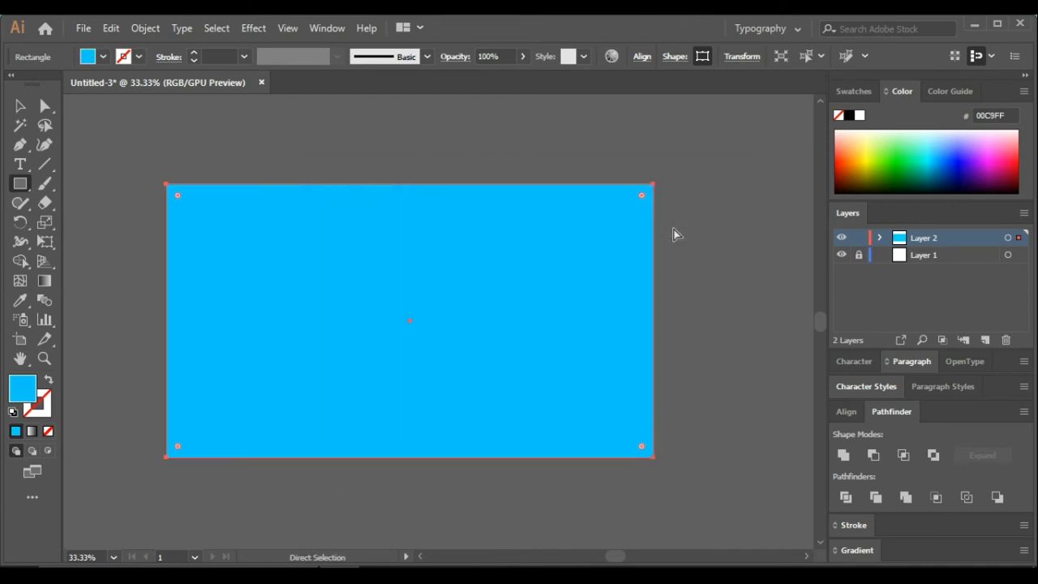
# Send the rectangle to the back behind the drop
pyautogui.rightClick(450, 319)
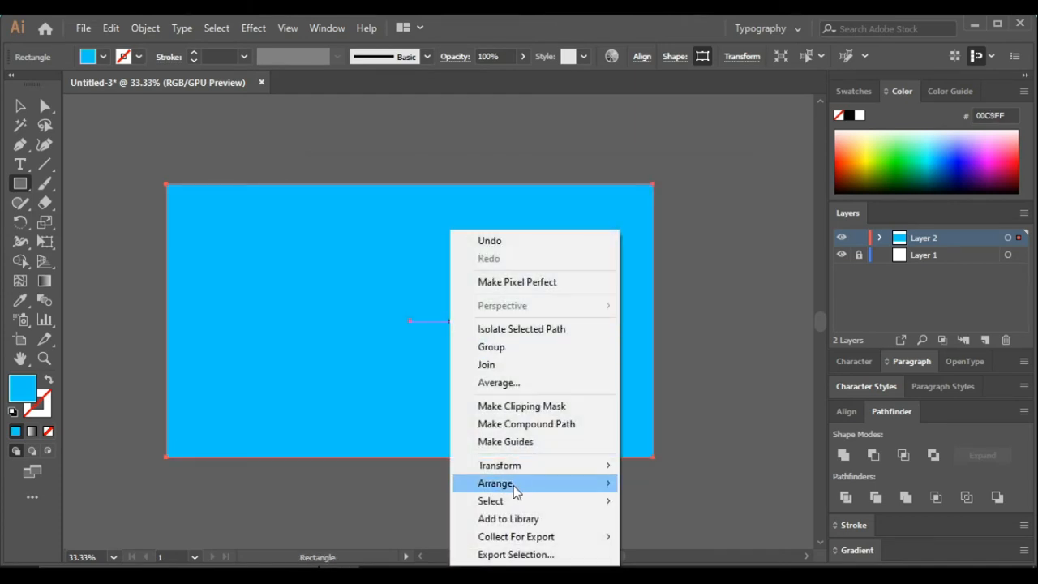
pyautogui.moveTo(501, 490)
pyautogui.click(659, 536)
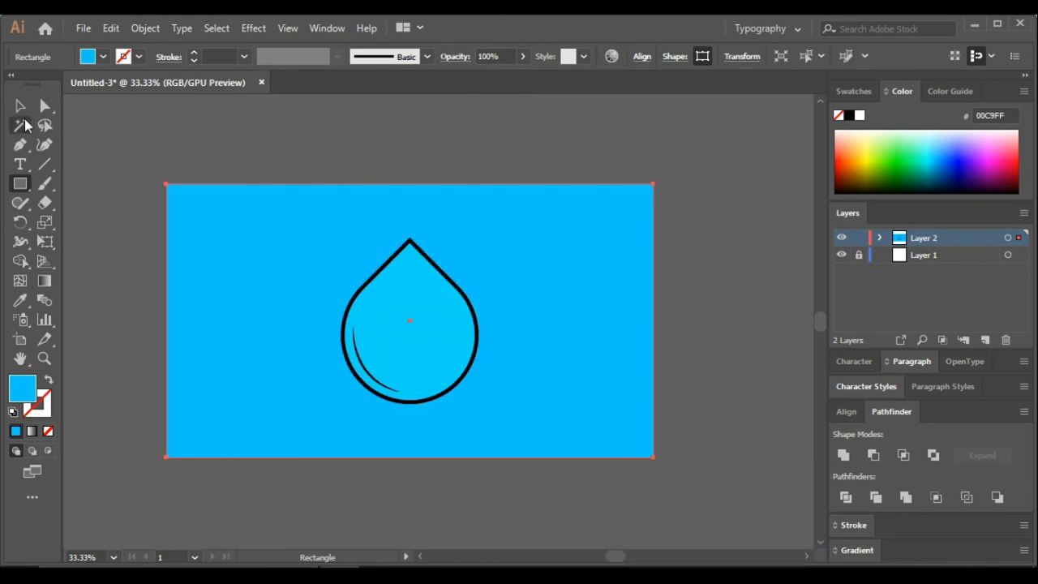
# Change the background rectangle's fill color to 00DBFF
pyautogui.click(20, 106)
pyautogui.click(195, 144)
pyautogui.click(635, 373)
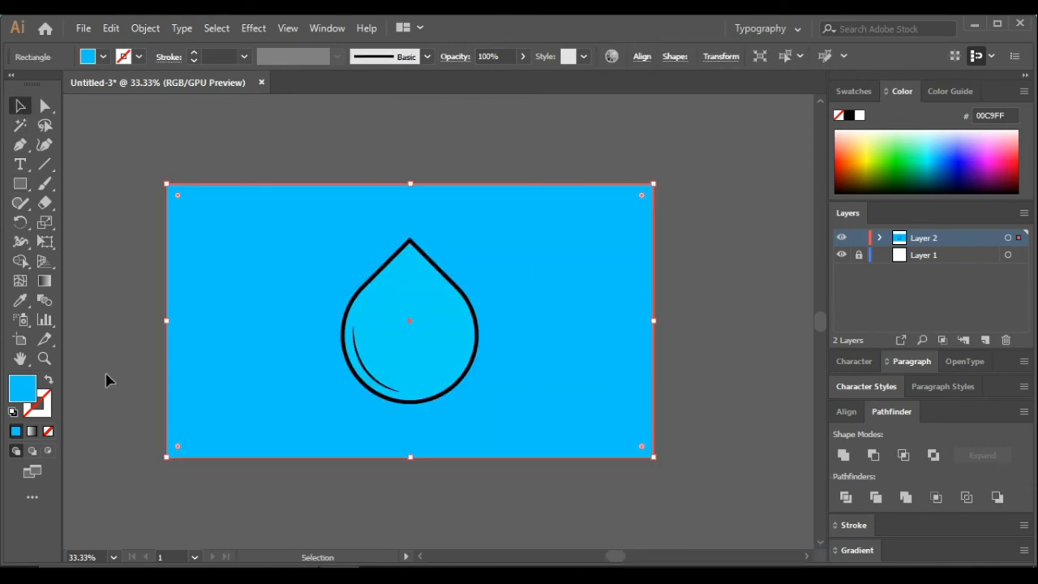
pyautogui.doubleClick(22, 390)
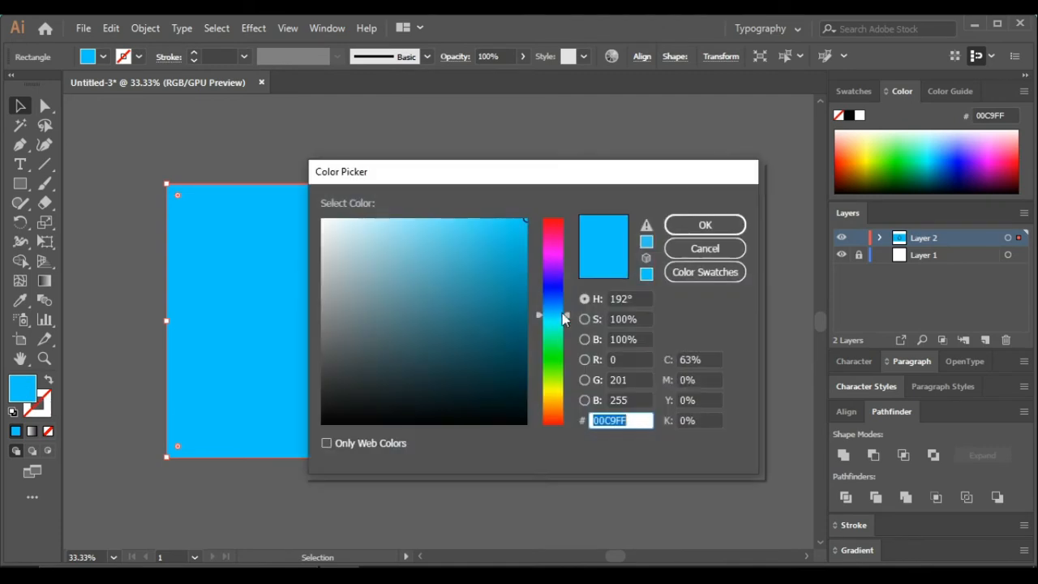
pyautogui.moveTo(567, 318); pyautogui.dragTo(567, 310)
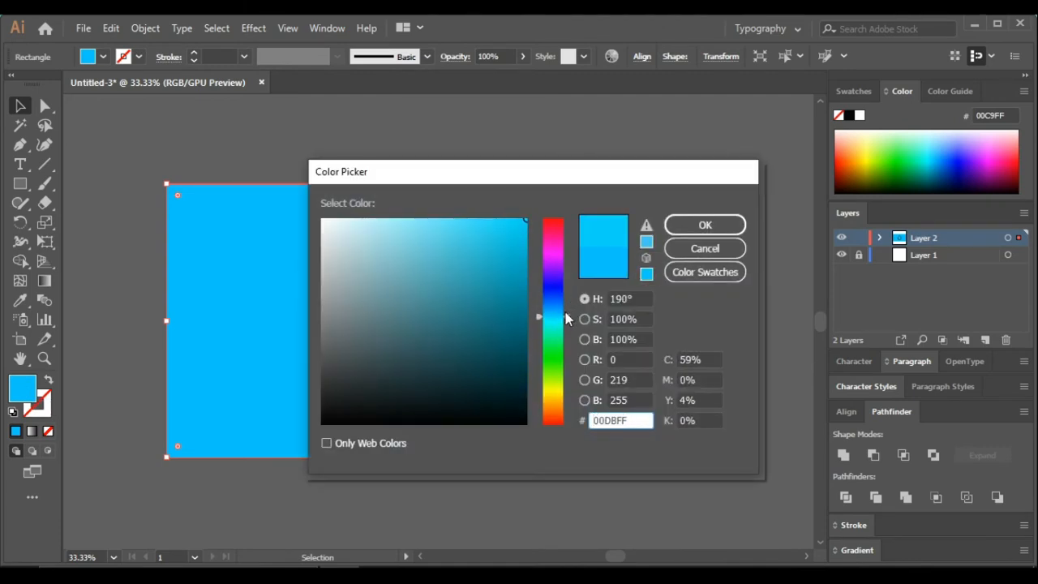
pyautogui.click(704, 226)
pyautogui.click(723, 300)
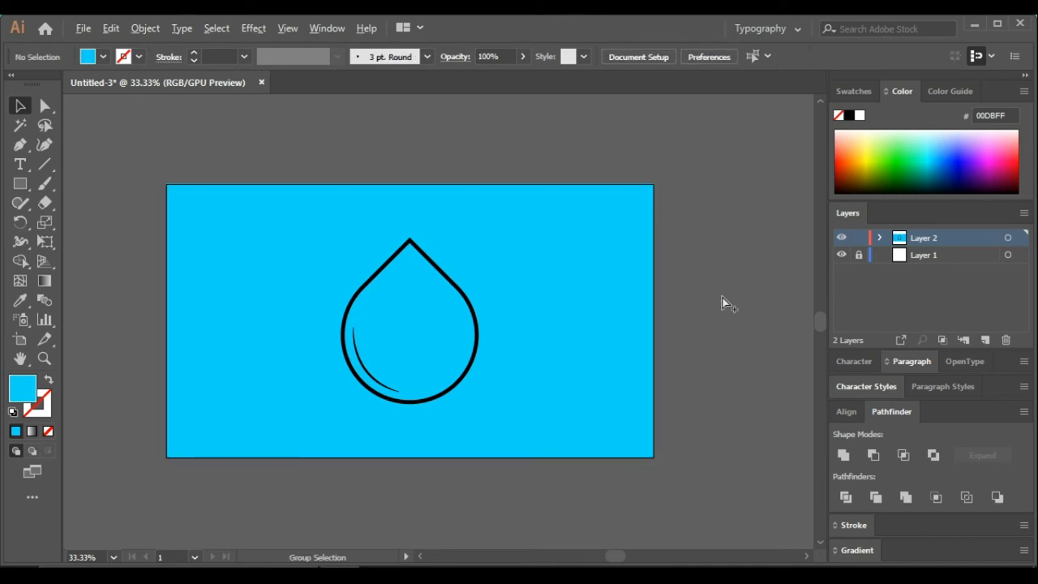
# Draw a closed crescent highlight shape with the Pen tool along the drop's lower-right inner edge
pyautogui.scroll(-2, 720, 301)
pyautogui.scroll(2, 701, 303)
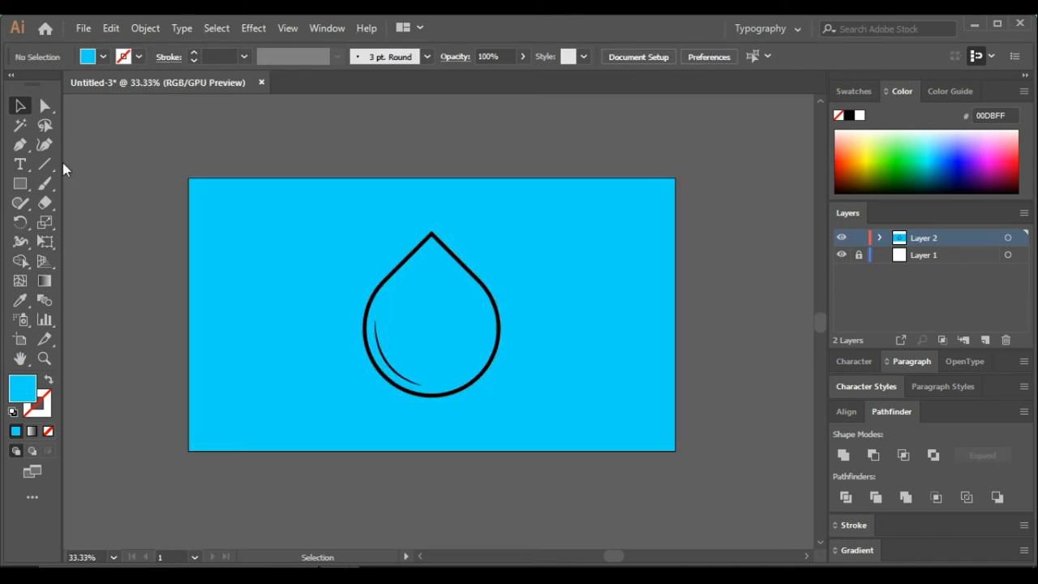
pyautogui.click(21, 144)
pyautogui.scroll(3, 503, 383)
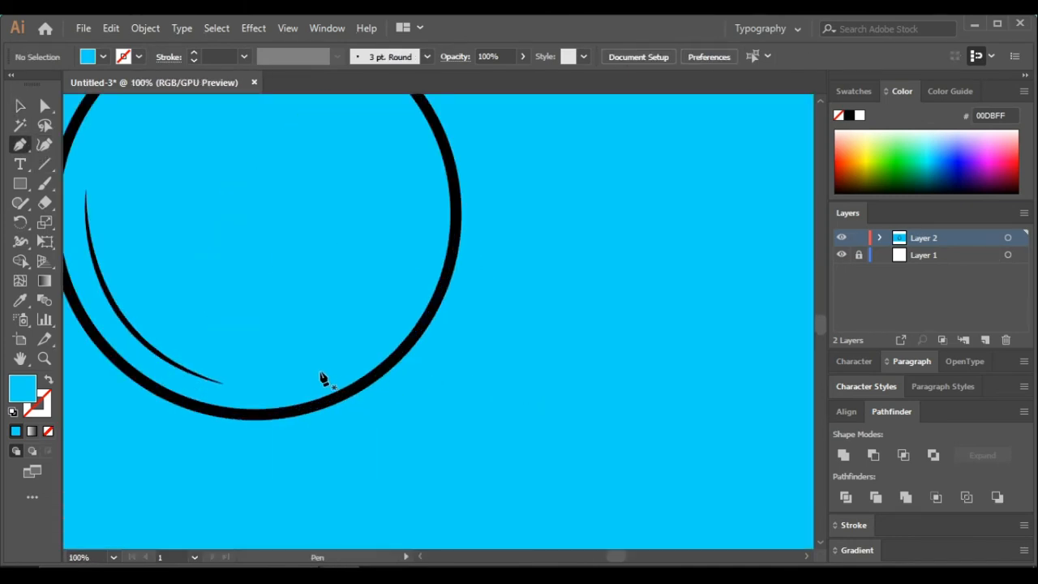
pyautogui.hscroll(-3, 369, 376)
pyautogui.scroll(2, 405, 422)
pyautogui.click(417, 449)
pyautogui.moveTo(528, 285); pyautogui.dragTo(531, 166)
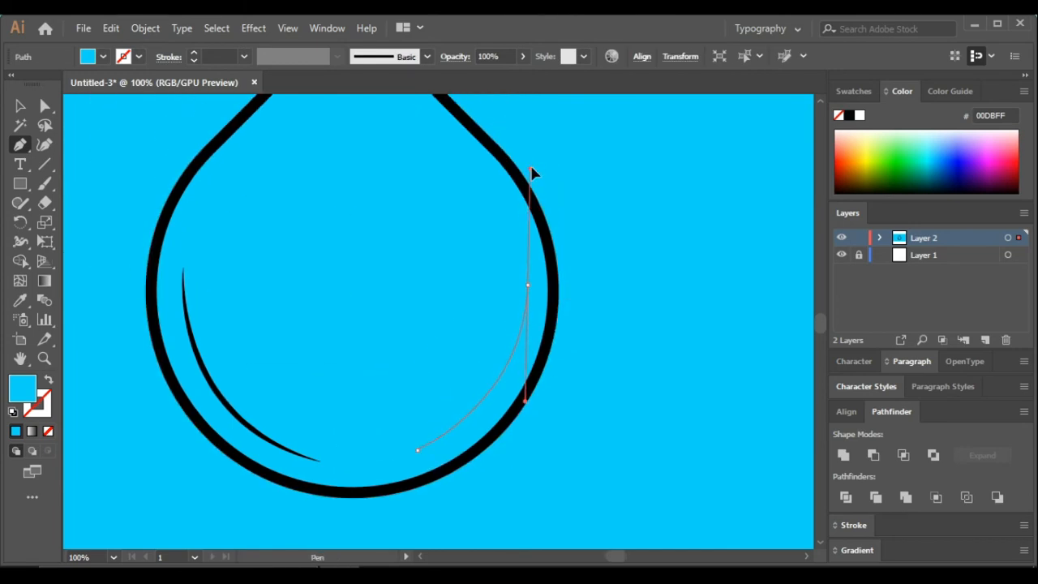
pyautogui.click(527, 285)
pyautogui.moveTo(417, 449); pyautogui.dragTo(320, 526)
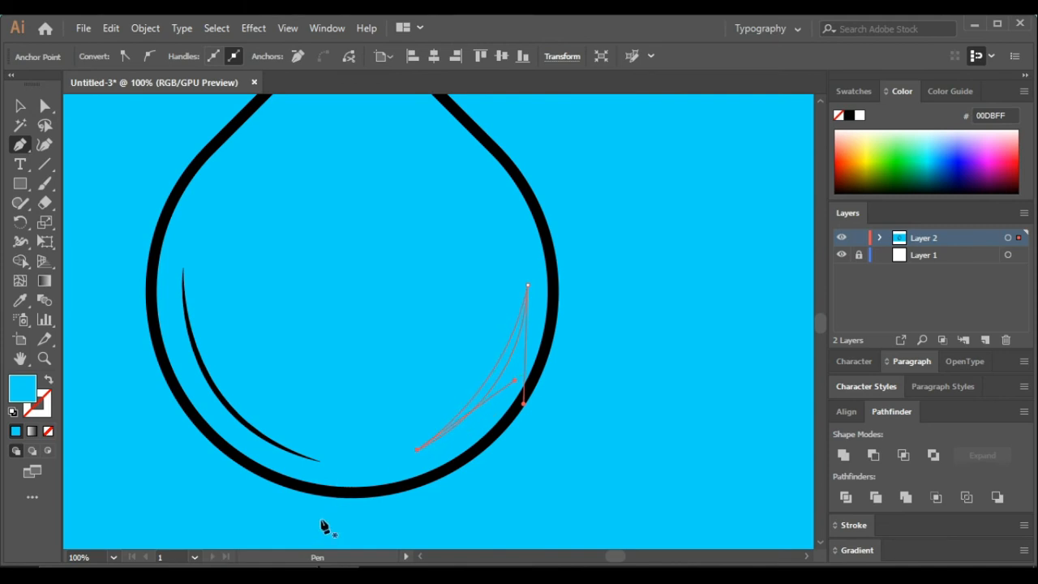
# Fill the crescent highlight with light cyan 69F1FF
pyautogui.doubleClick(24, 390)
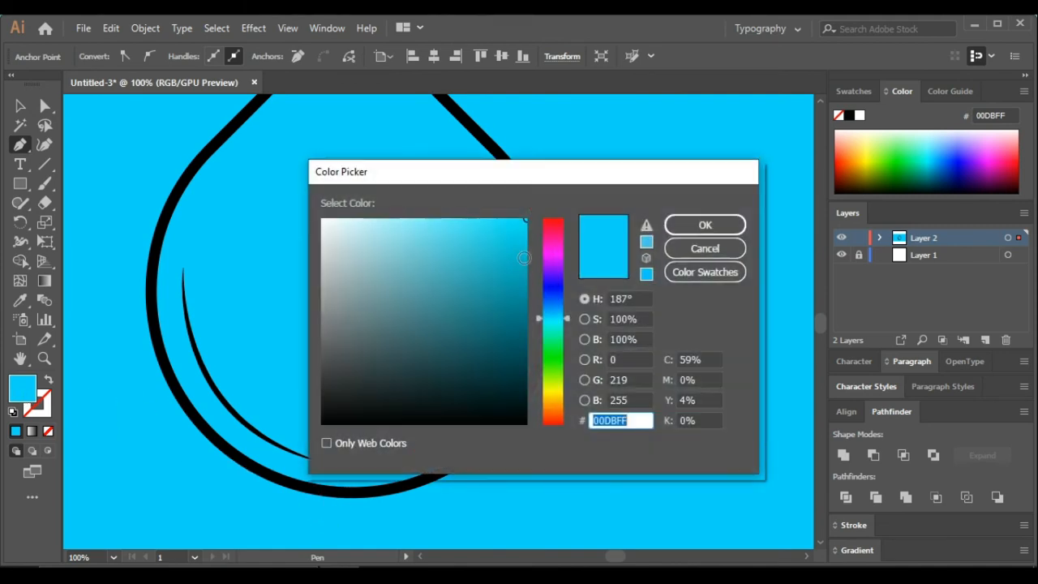
pyautogui.moveTo(511, 227); pyautogui.dragTo(440, 216)
pyautogui.click(703, 247)
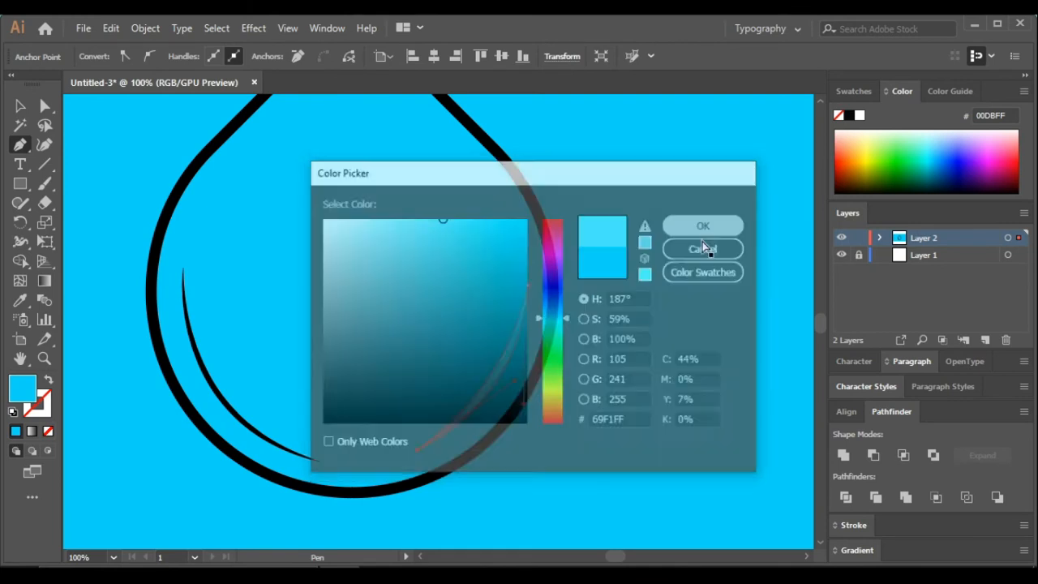
pyautogui.scroll(-2, 514, 317)
pyautogui.click(20, 105)
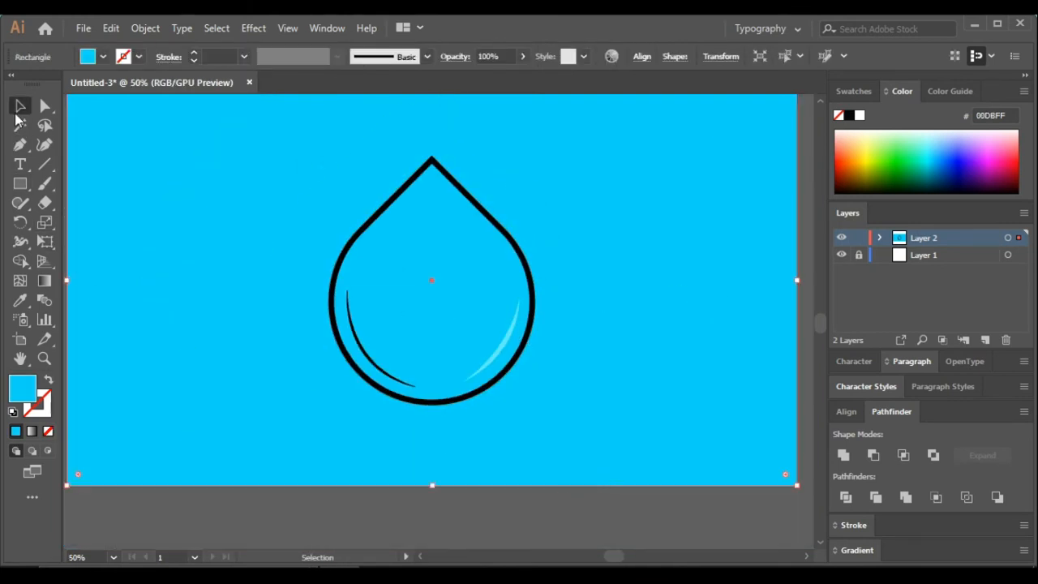
# Lighten the crescent highlight's fill to 85F9FF
pyautogui.click(499, 357)
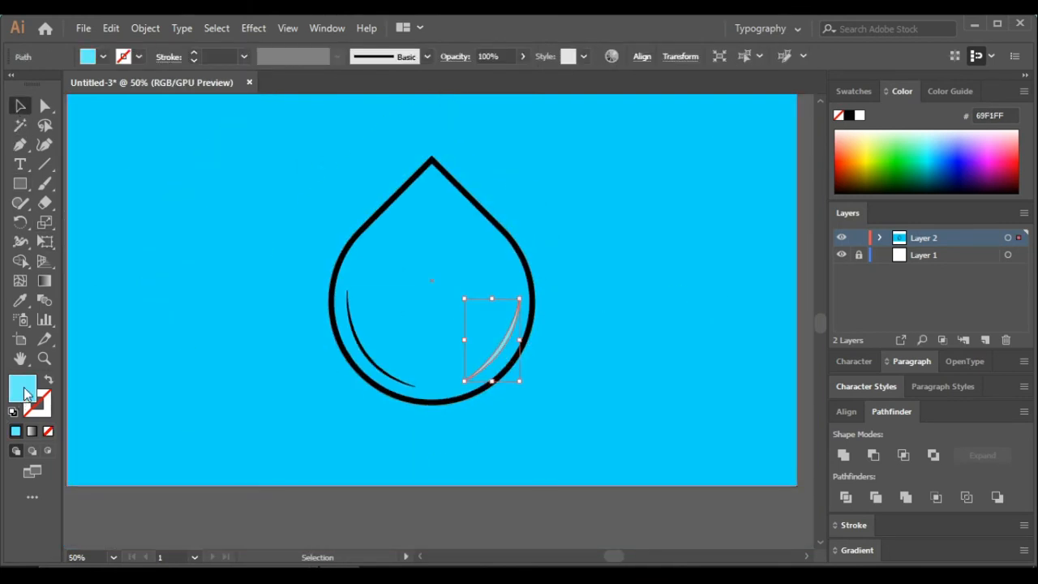
pyautogui.doubleClick(23, 390)
pyautogui.moveTo(410, 233); pyautogui.dragTo(419, 219)
pyautogui.click(724, 234)
pyautogui.click(547, 526)
pyautogui.scroll(-2, 547, 527)
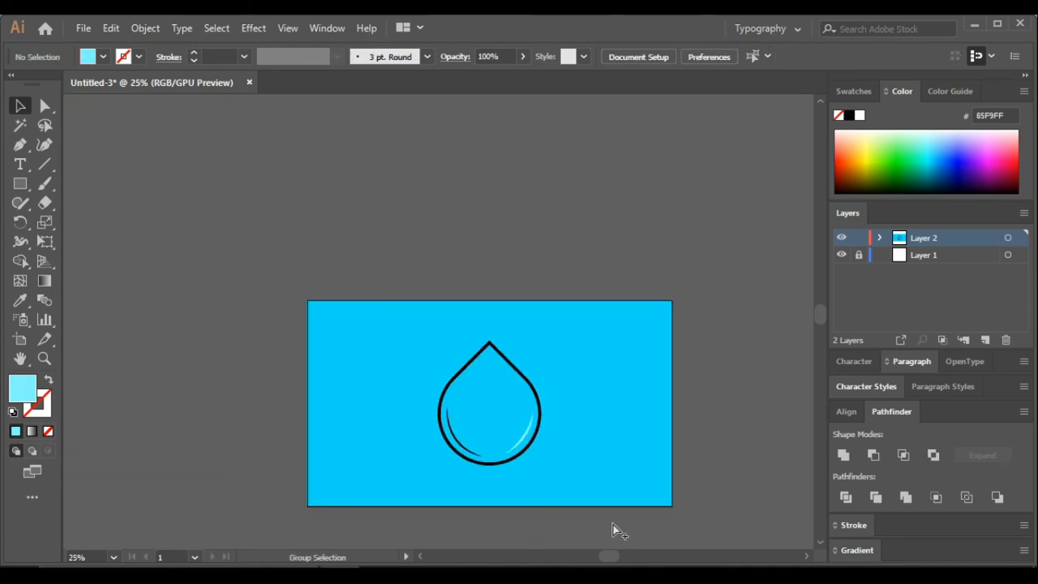
# Stretch the crescent highlight slightly wider from its right side
pyautogui.scroll(5, 501, 396)
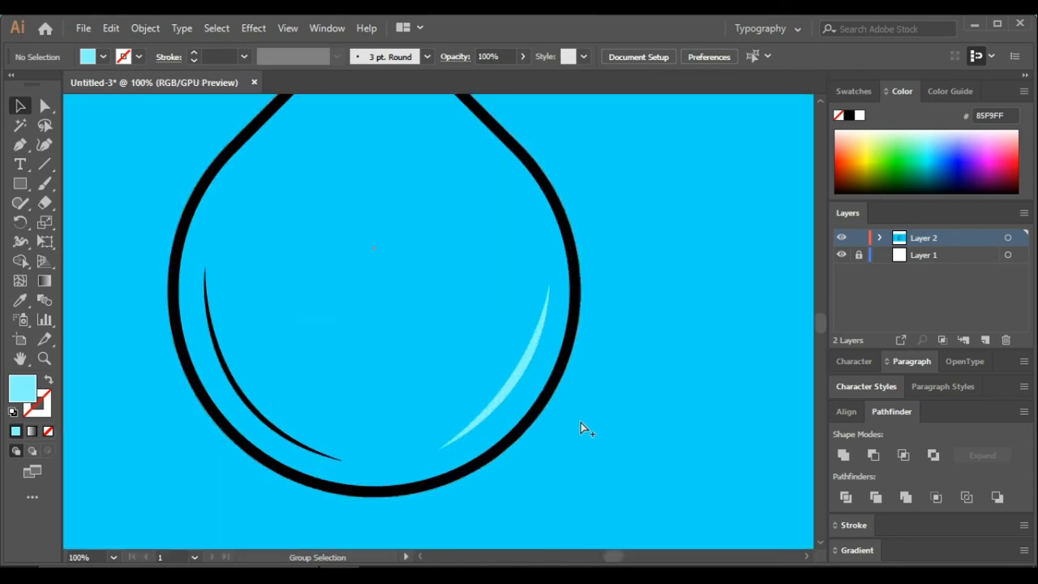
pyautogui.click(520, 375)
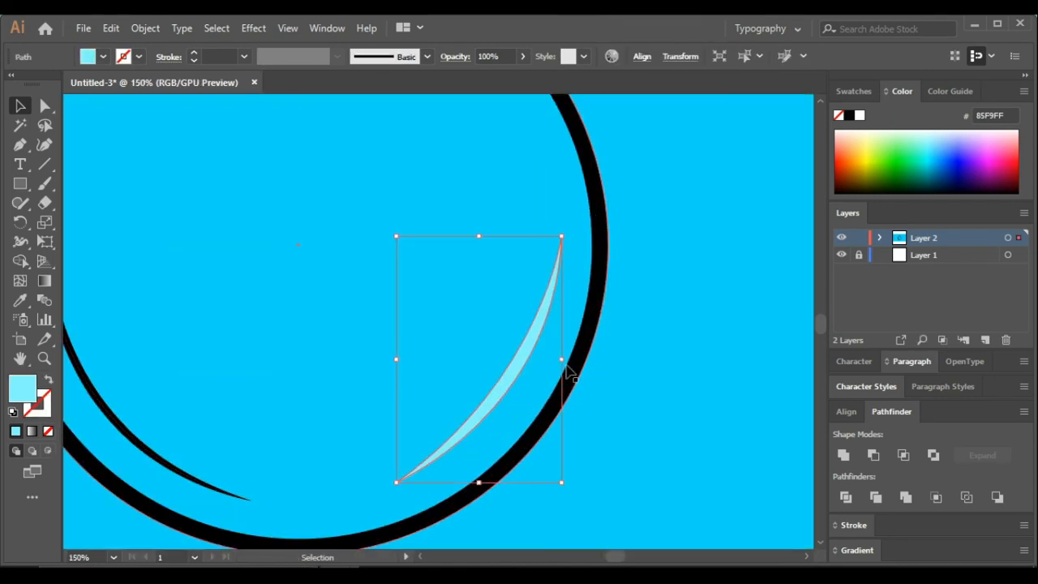
pyautogui.moveTo(564, 361); pyautogui.dragTo(566, 361)
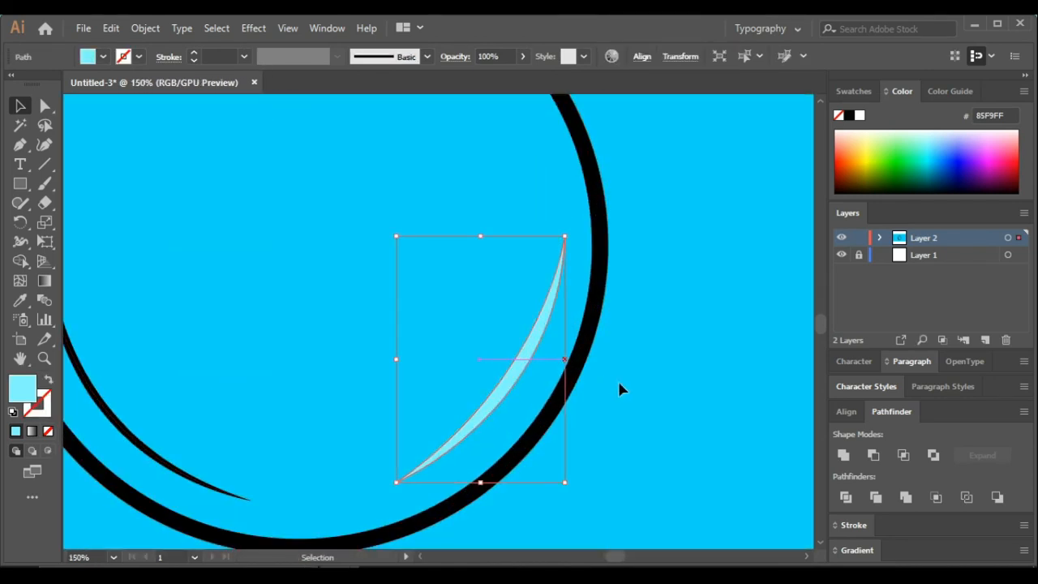
pyautogui.click(618, 382)
pyautogui.scroll(-3, 619, 384)
pyautogui.scroll(-1, 641, 454)
pyautogui.click(522, 481)
pyautogui.scroll(-2, 652, 478)
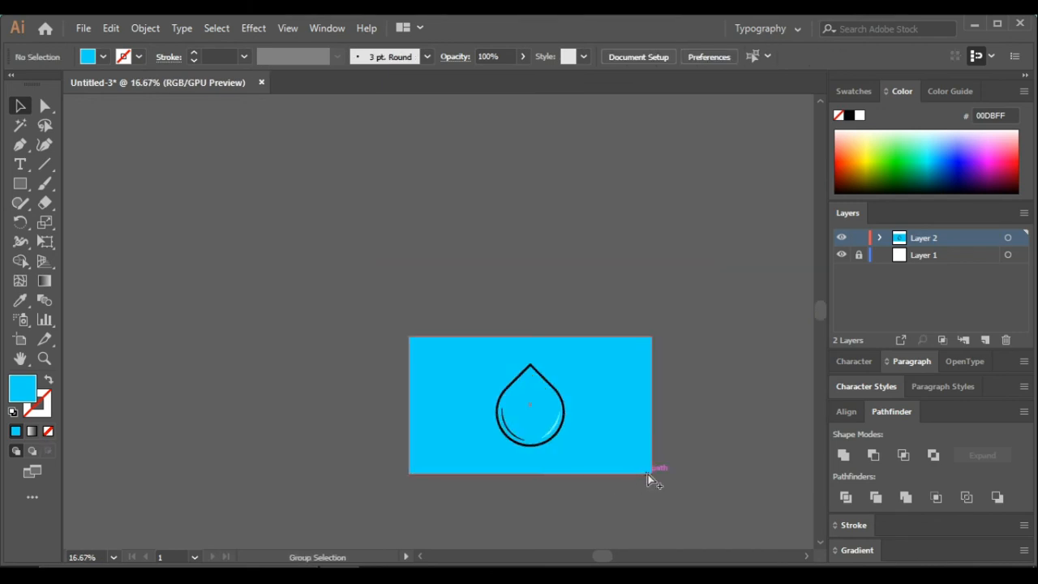
# Select the background rectangle and change its fill color to 32E6F9
pyautogui.scroll(3, 567, 438)
pyautogui.scroll(1, 470, 401)
pyautogui.click(578, 447)
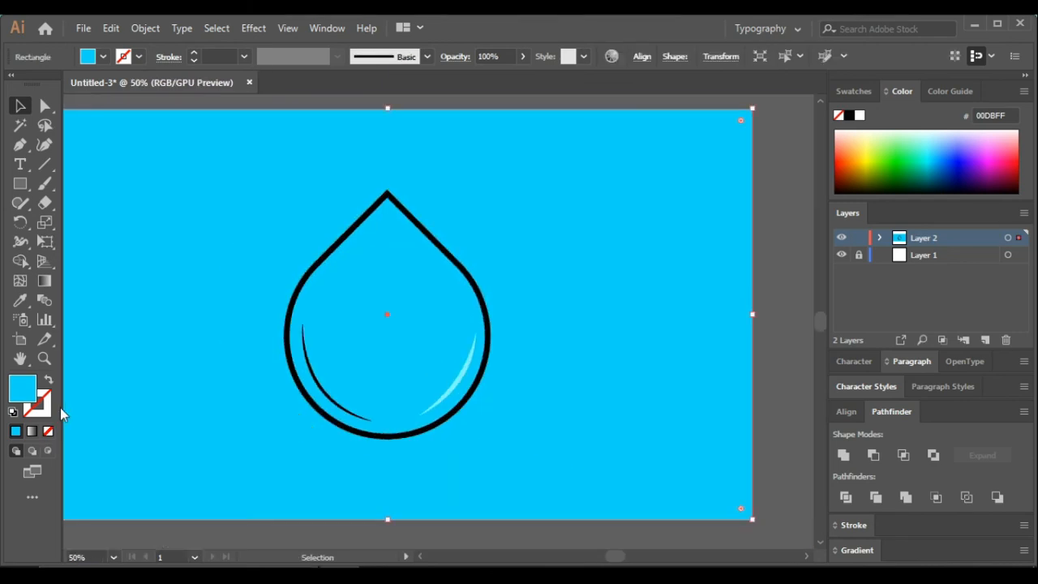
pyautogui.doubleClick(28, 384)
pyautogui.click(486, 223)
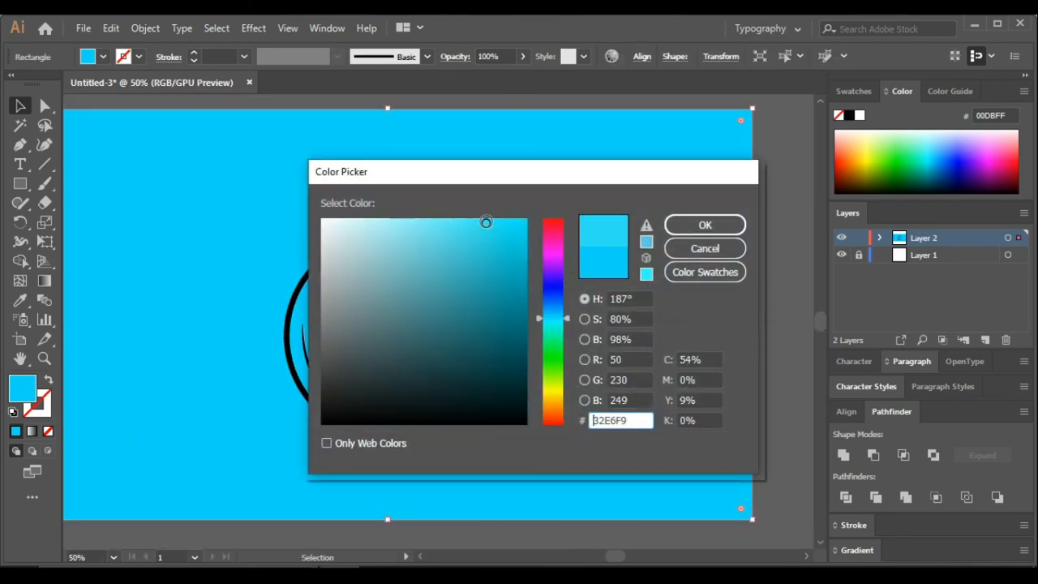
pyautogui.click(702, 226)
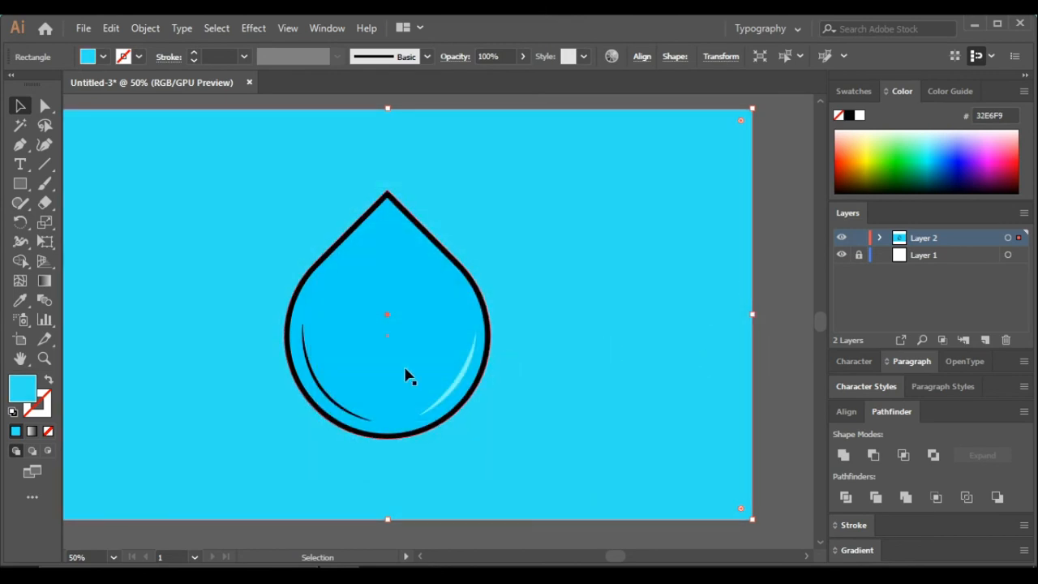
# Lighten the background rectangle's fill color to 64F8FF and deselect it
pyautogui.doubleClick(26, 392)
pyautogui.moveTo(441, 226)
pyautogui.mouseDown()
pyautogui.moveTo(419, 217)
pyautogui.moveTo(433, 219)
pyautogui.mouseUp()
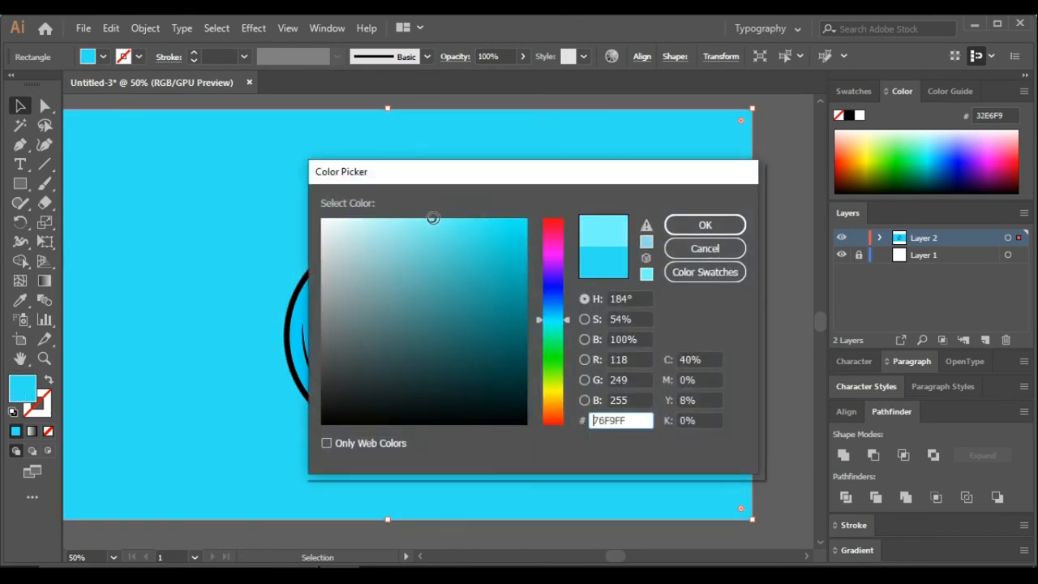
pyautogui.click(699, 226)
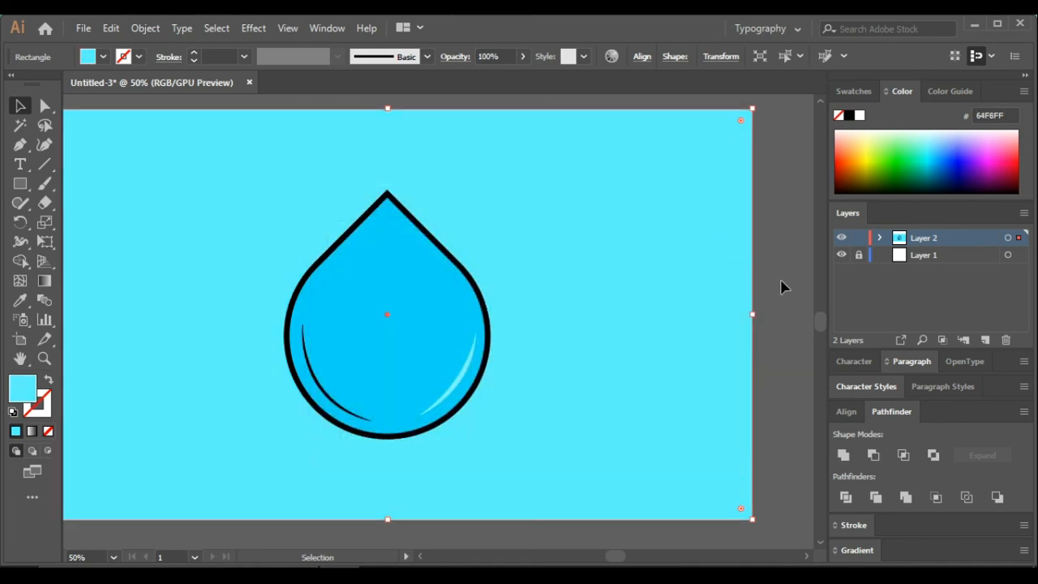
pyautogui.click(781, 287)
# Inspect the finished water drop icon in full screen mode at several zoom levels
pyautogui.scroll(-2, 781, 287)
pyautogui.hscroll(4, 783, 292)
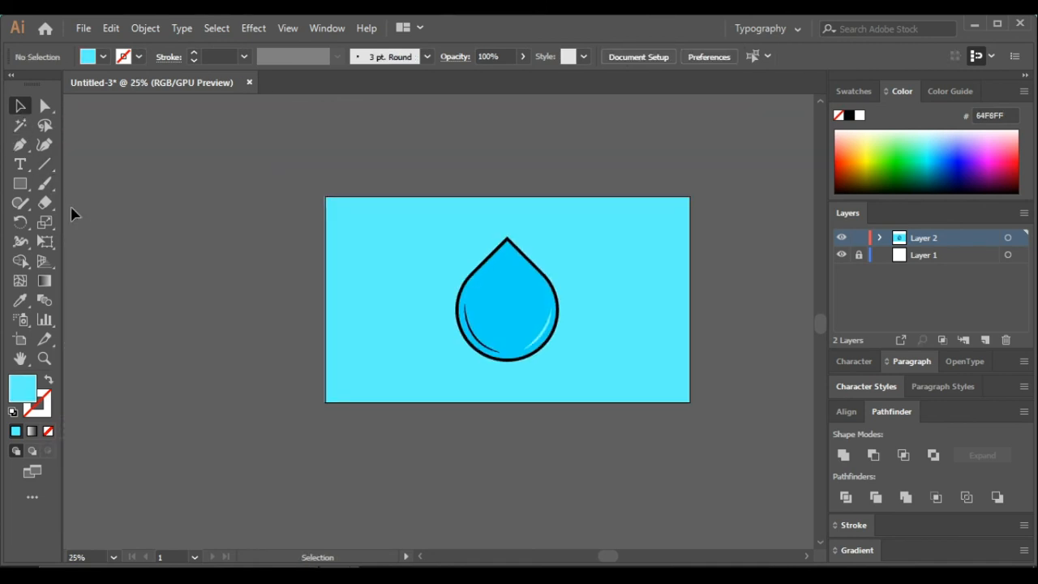
pyautogui.scroll(1, 559, 373)
pyautogui.scroll(2, 563, 382)
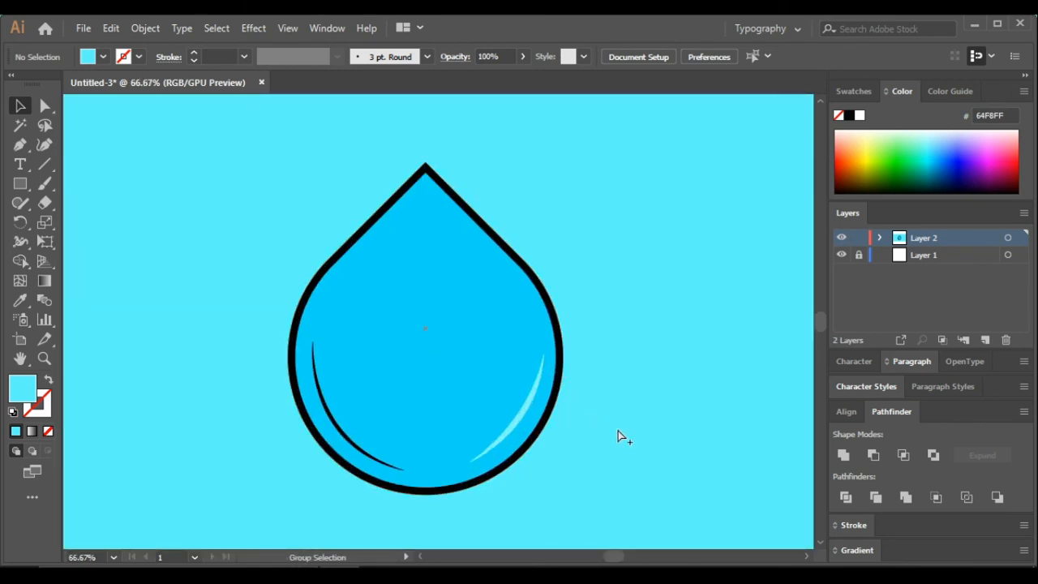
pyautogui.hscroll(-1, 621, 438)
pyautogui.press('f')
pyautogui.press('f')
pyautogui.scroll(6, 579, 419)
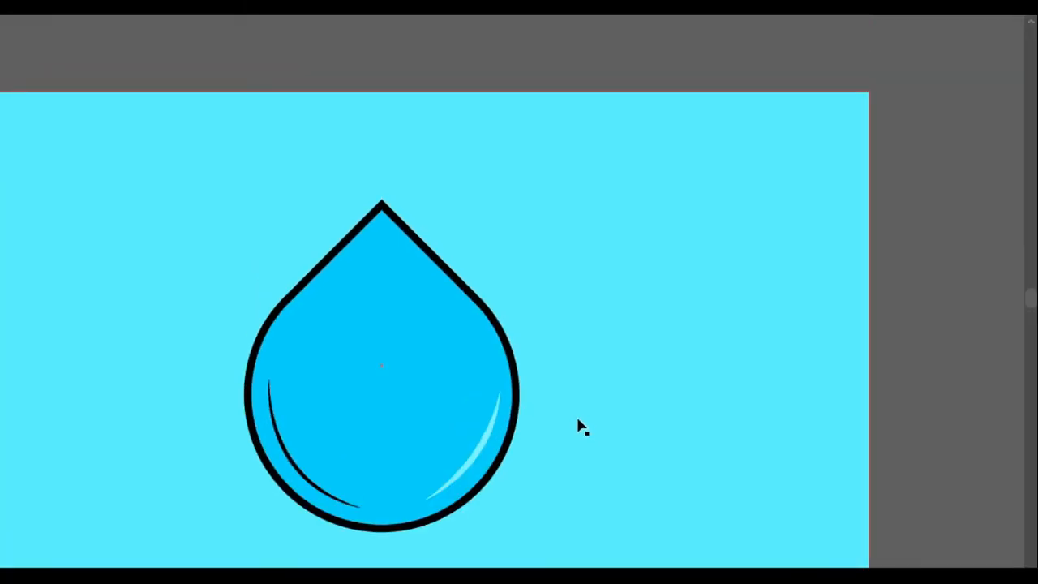
pyautogui.hscroll(-4, 578, 418)
pyautogui.scroll(1, 484, 496)
pyautogui.scroll(-1, 725, 557)
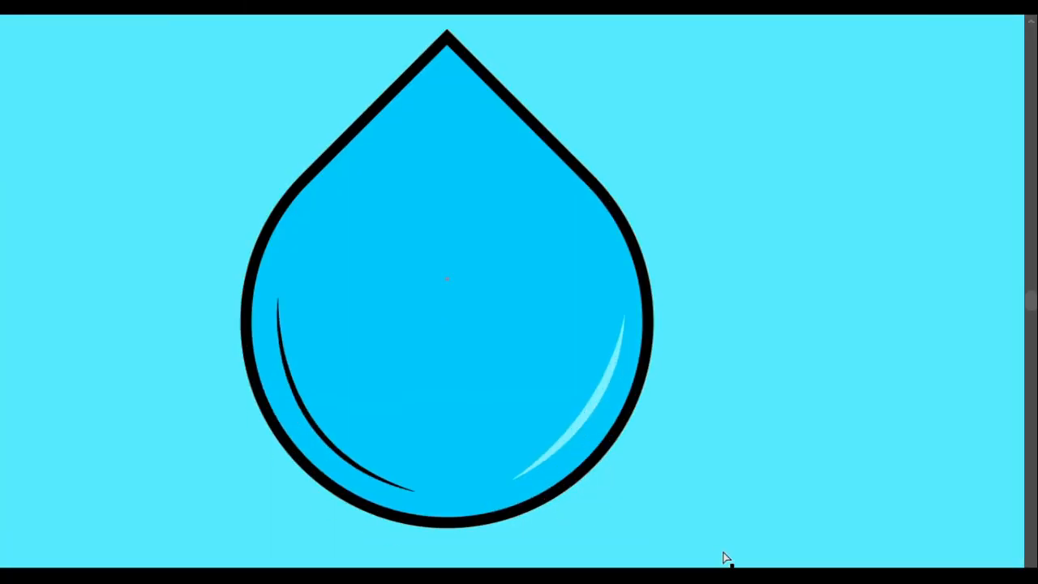
pyautogui.scroll(1, 738, 551)
pyautogui.hscroll(-1, 741, 549)
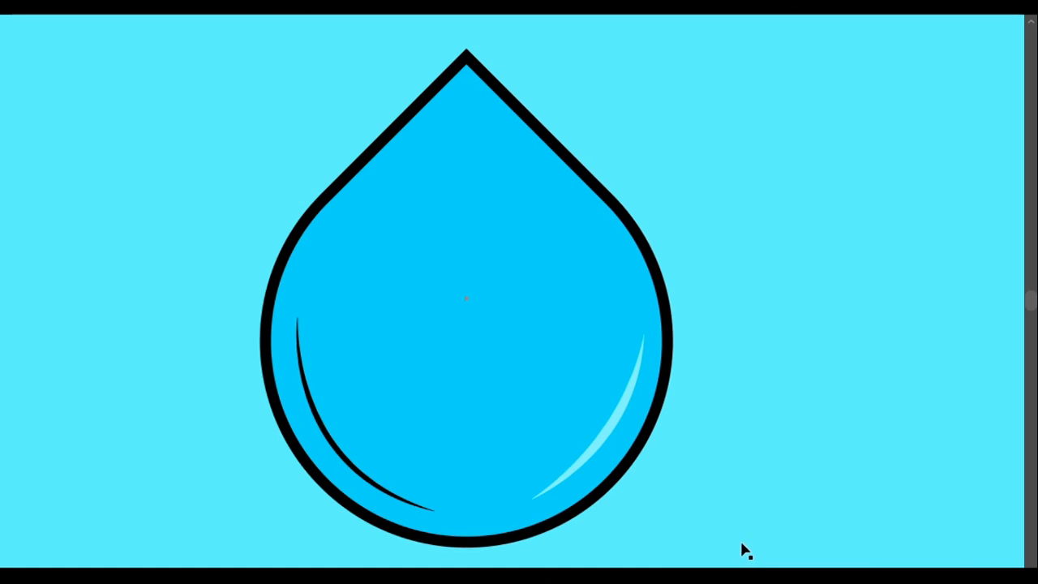
pyautogui.press('f')
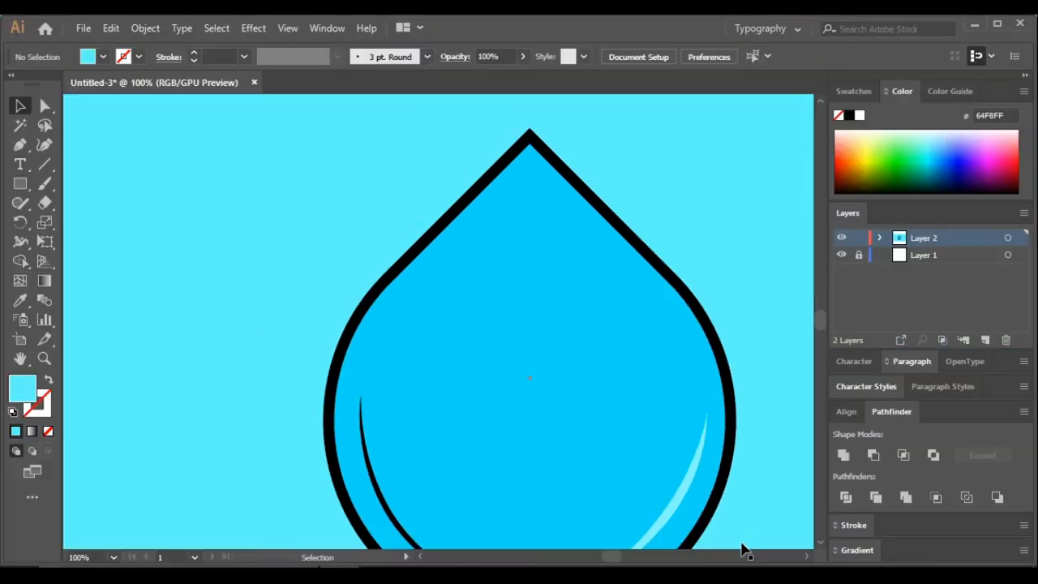
pyautogui.scroll(-1, 741, 549)
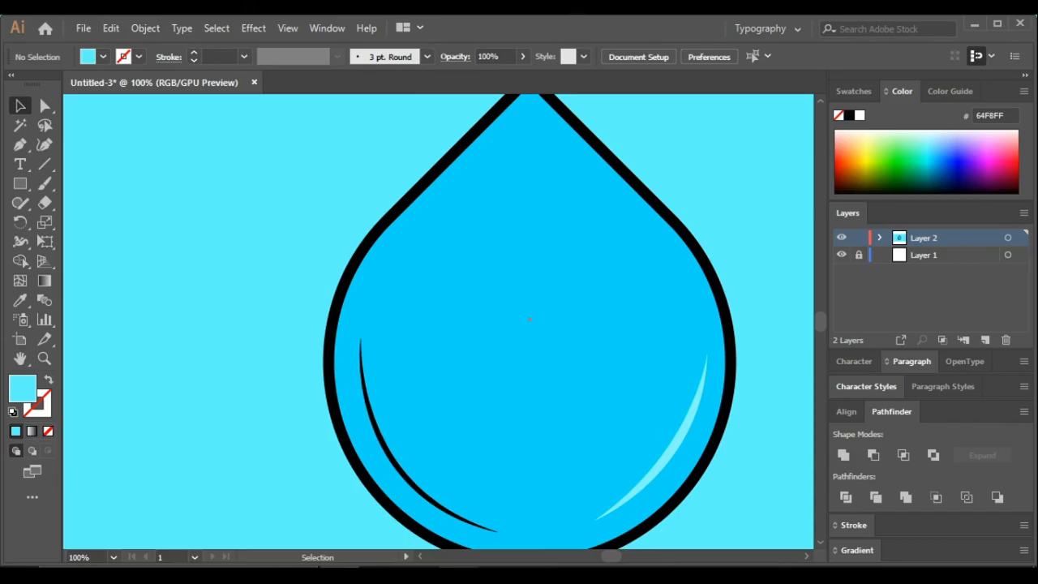